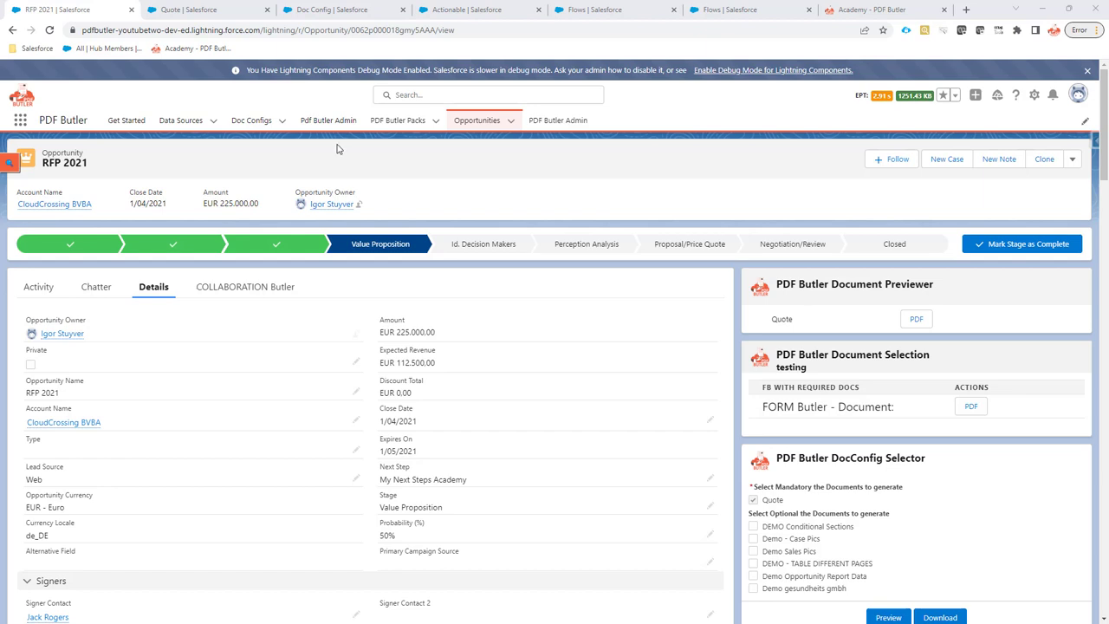
pyautogui.click(217, 12)
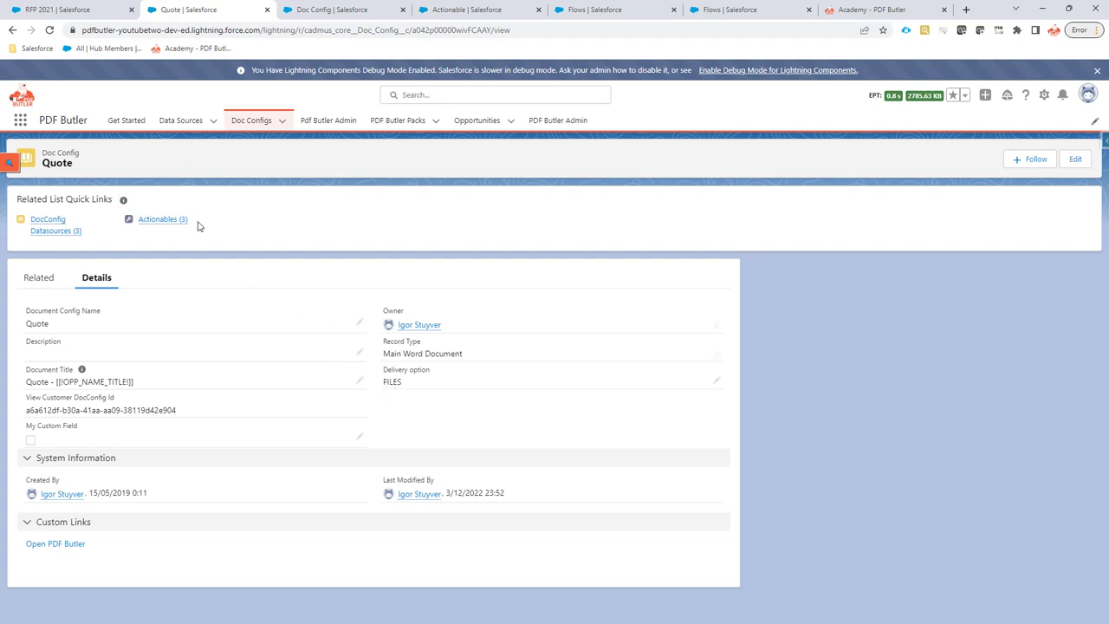
pyautogui.moveTo(181, 222)
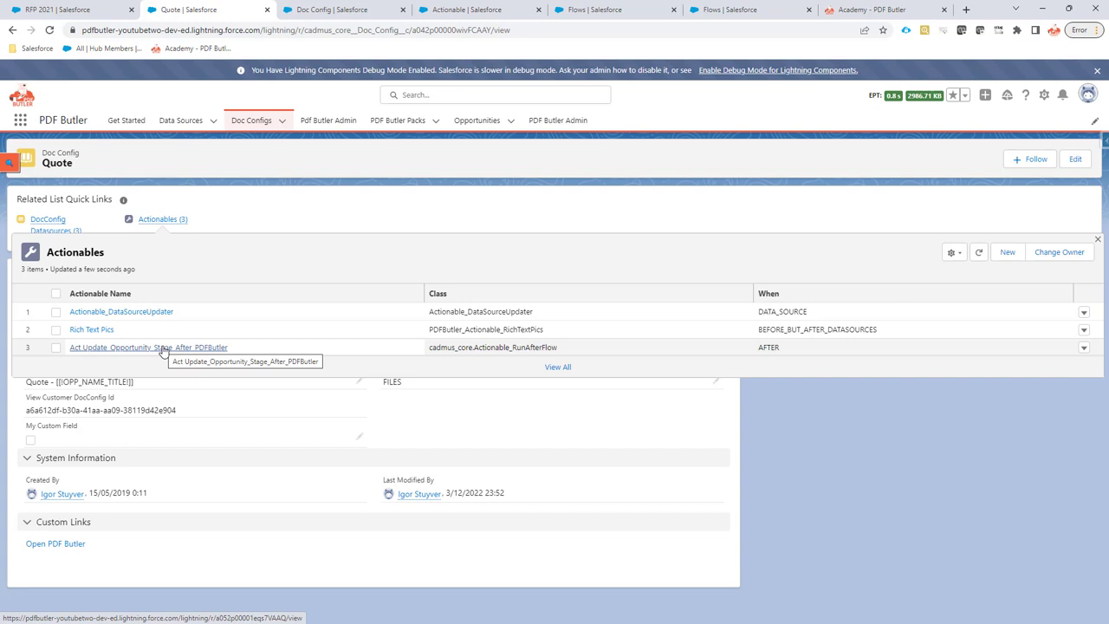
# Step: On the RFP 2021 opportunity, generate the Quote PDF preview, review it, and close it
pyautogui.click(63, 12)
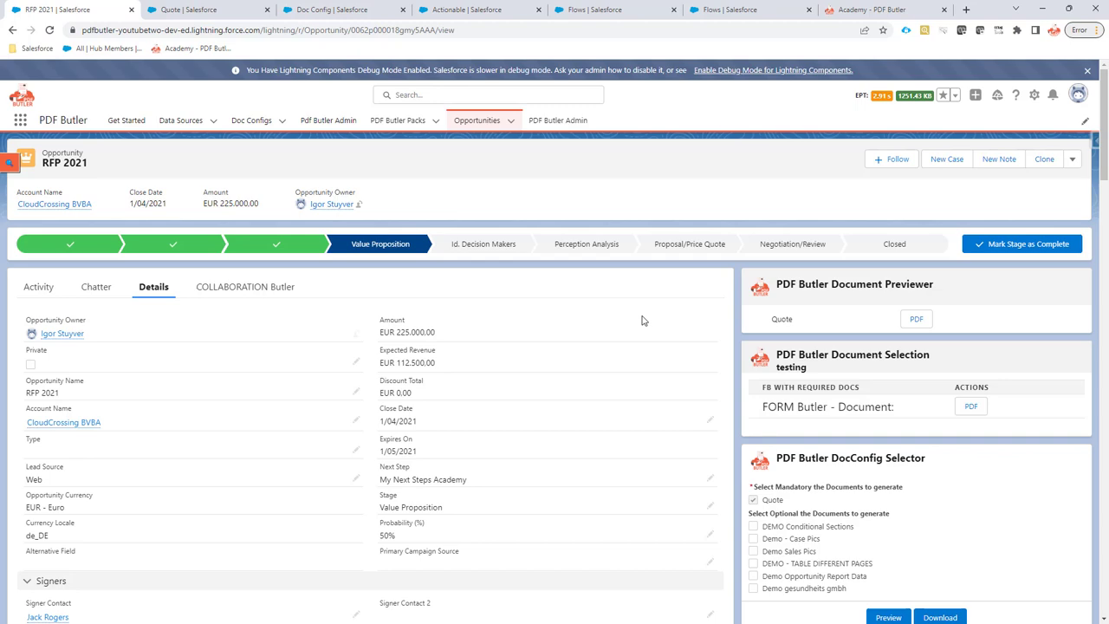
pyautogui.click(915, 319)
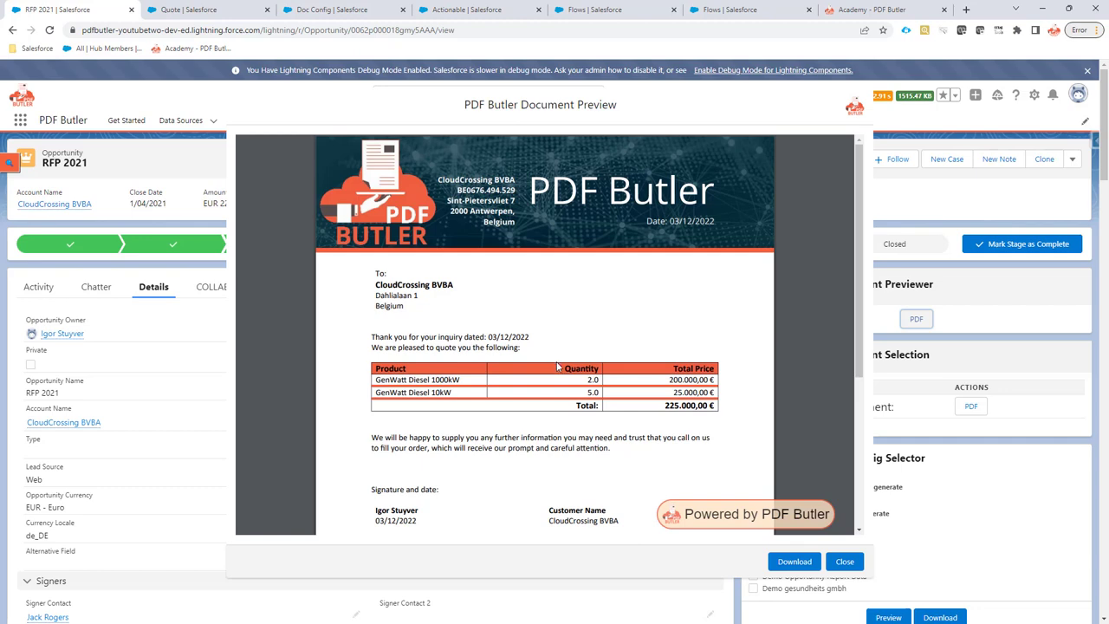
pyautogui.click(845, 562)
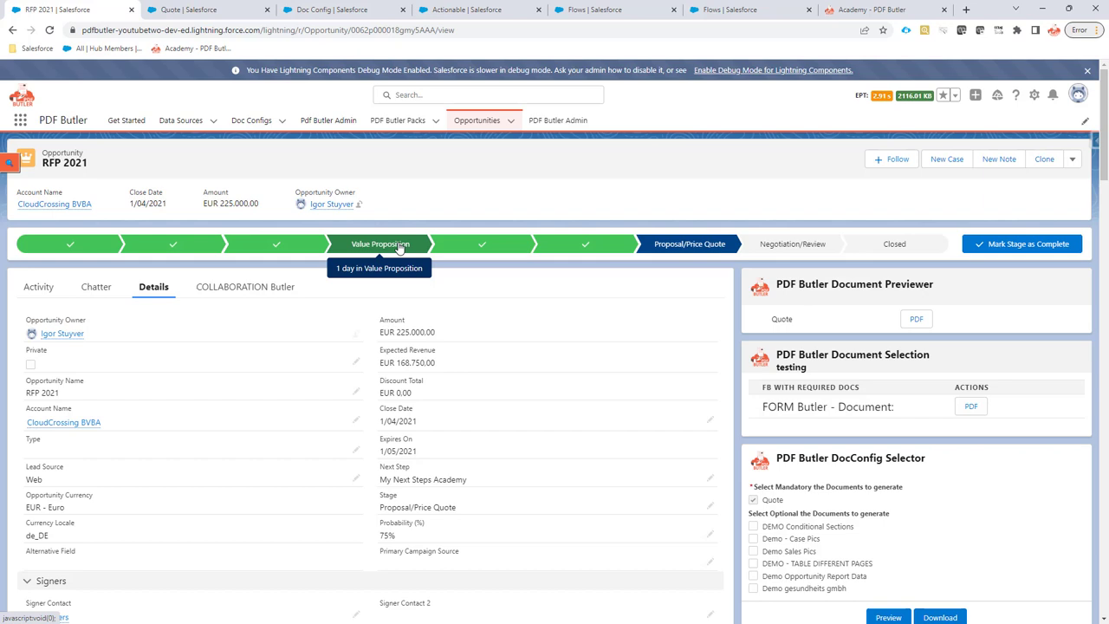
# Step: Mark Value Proposition as the current stage of RFP 2021, giving 50% probability
pyautogui.click(400, 248)
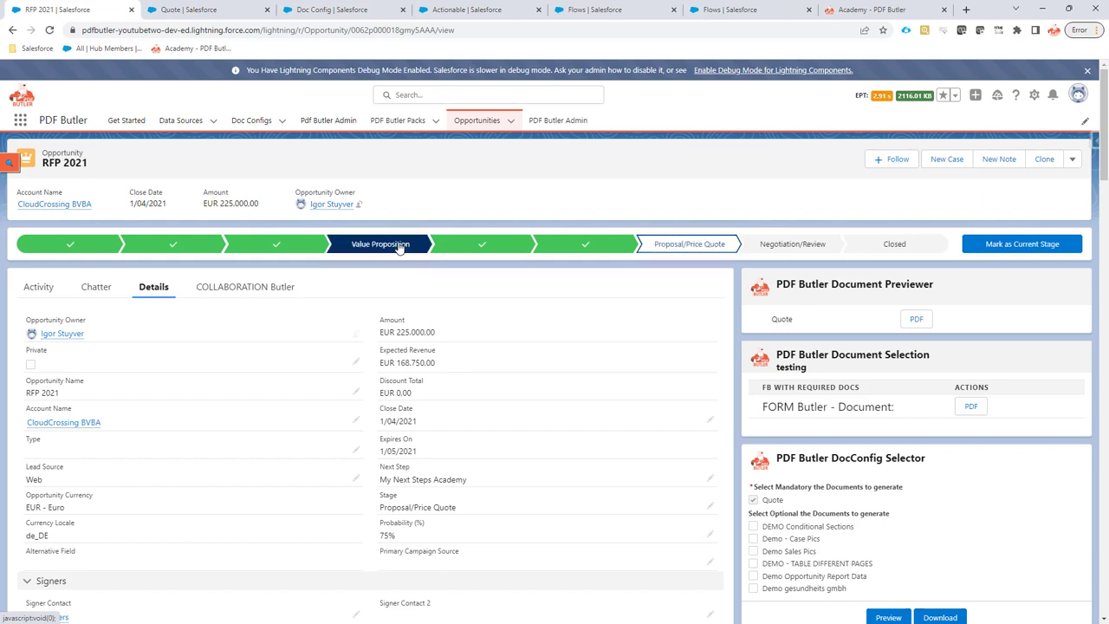
pyautogui.click(1002, 246)
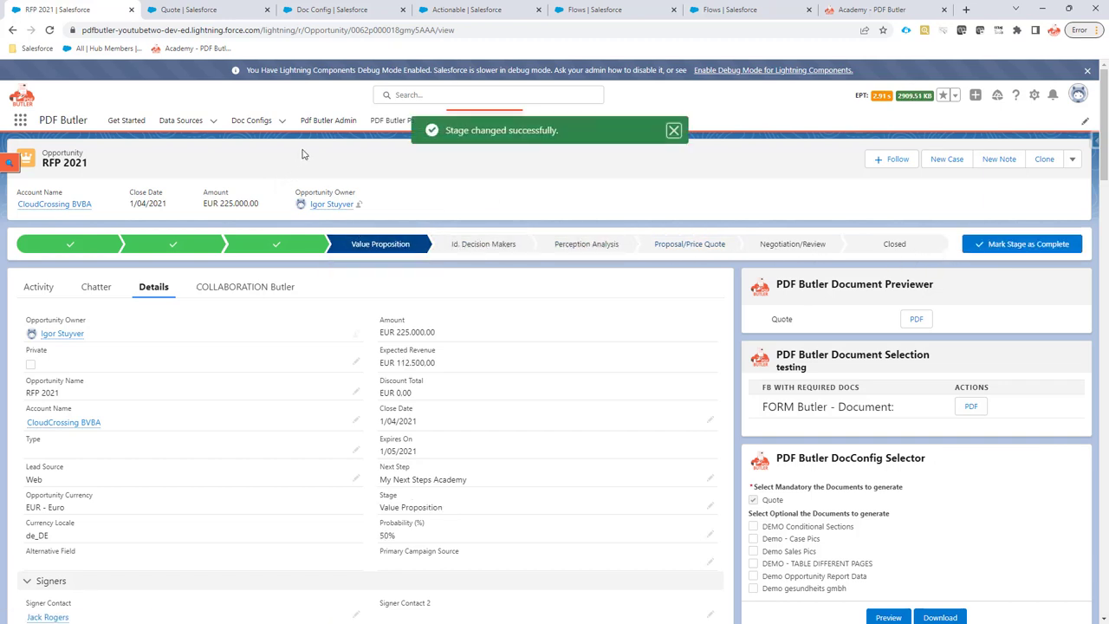
# Step: Inspect the Doc Config Delivery option picklist values, such as FILES and FILES_OVERWRITE
pyautogui.click(319, 10)
pyautogui.scroll(-3, 333, 308)
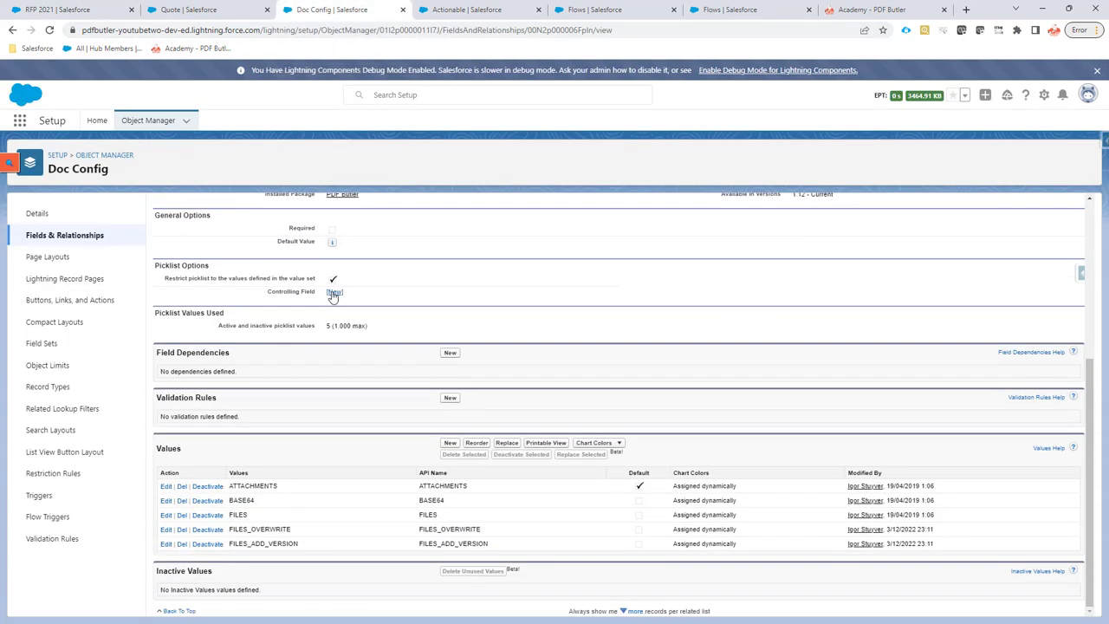
pyautogui.doubleClick(231, 514)
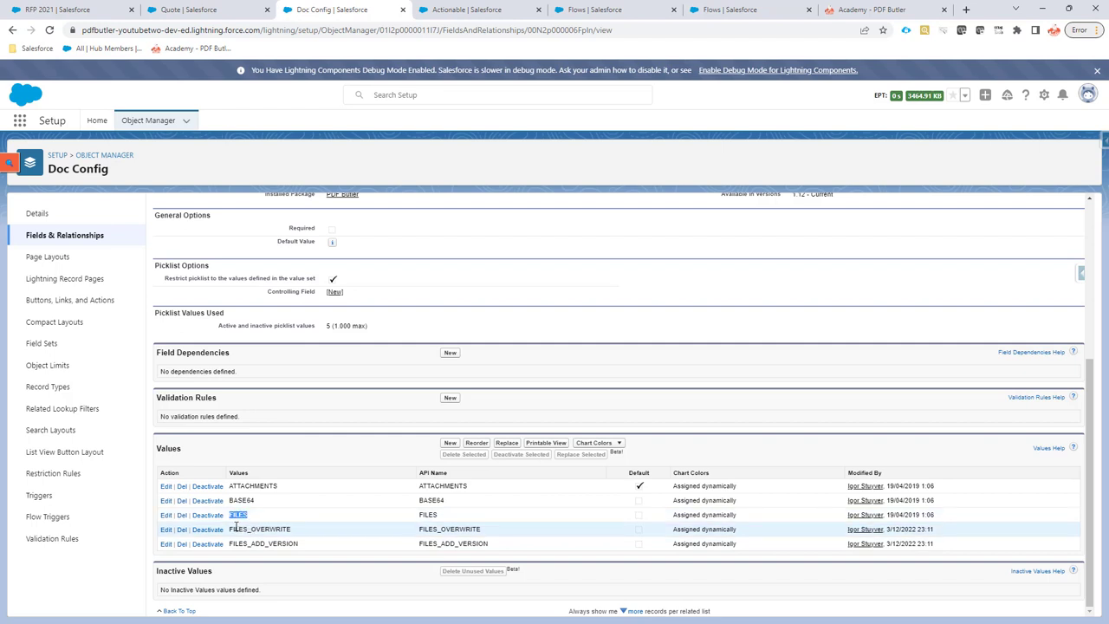
pyautogui.moveTo(232, 528); pyautogui.dragTo(305, 543)
pyautogui.click(237, 546)
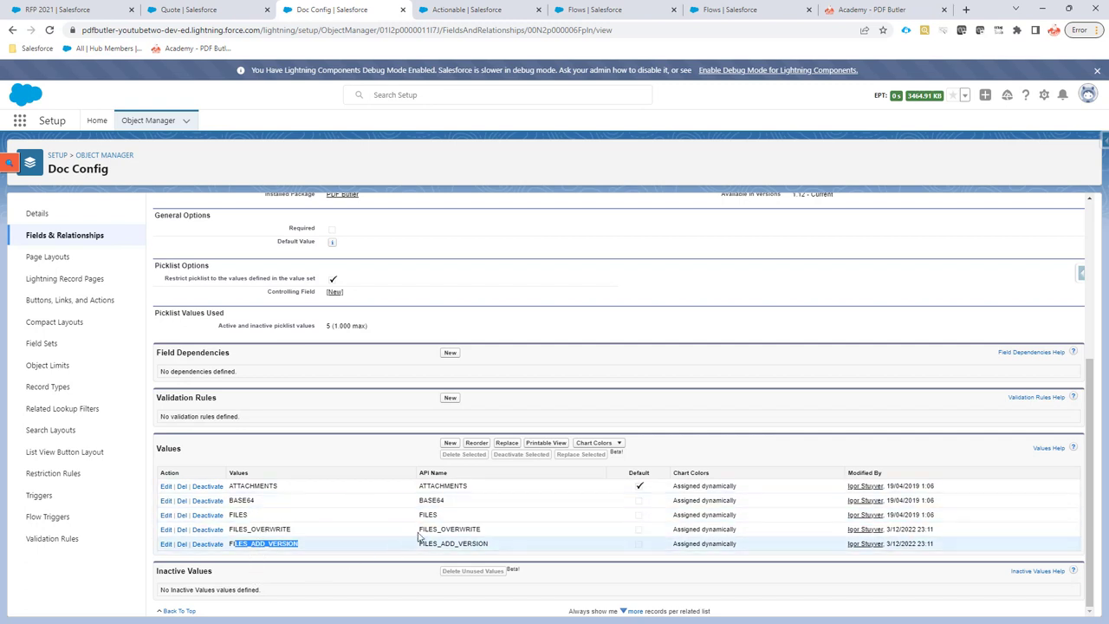
# Step: Enter the new Delivery option values FILES_ASYNC, FILES_OVERWRITE_ASYNC and FILES_ADD_VERSION_ASYNC
pyautogui.click(450, 443)
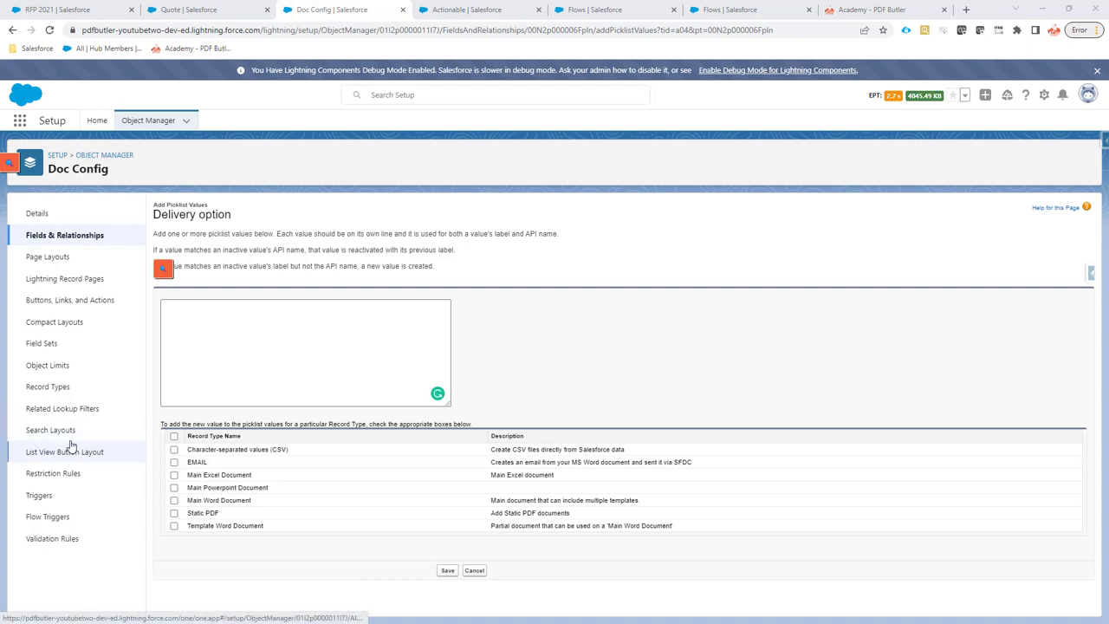
pyautogui.click(214, 337)
pyautogui.write('FILES_ASYNC')
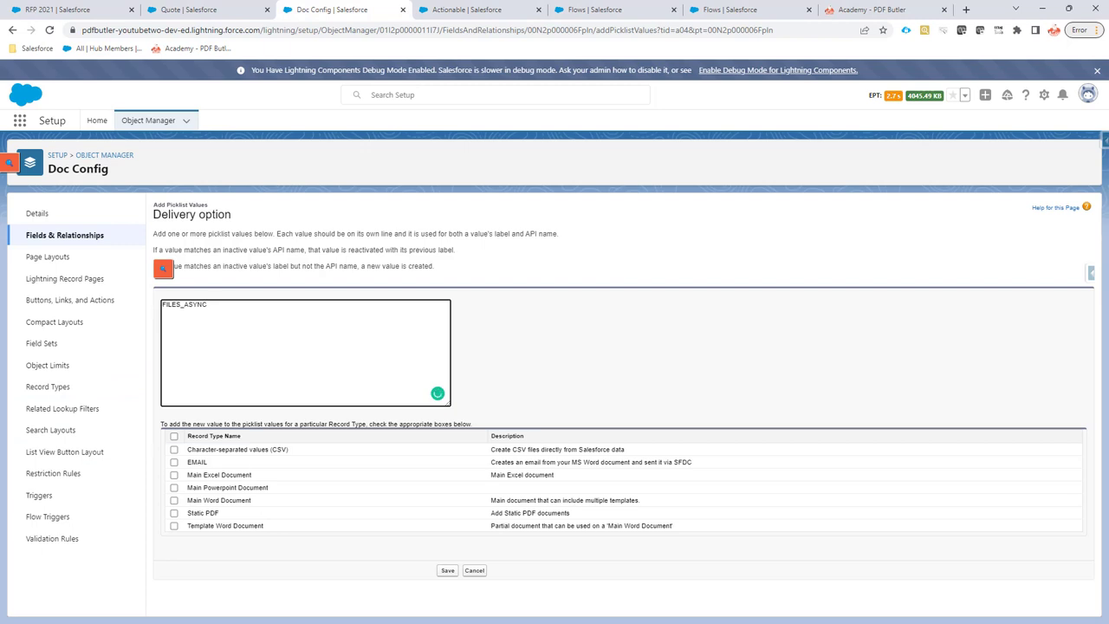
pyautogui.hotkey('alt', 'Tab')
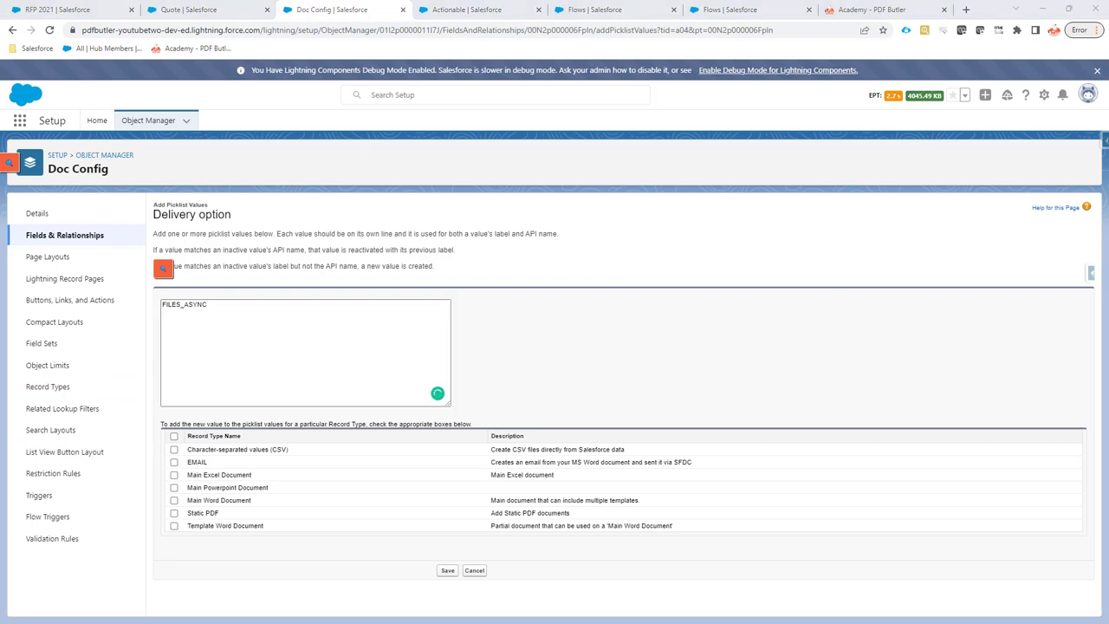
pyautogui.click(224, 354)
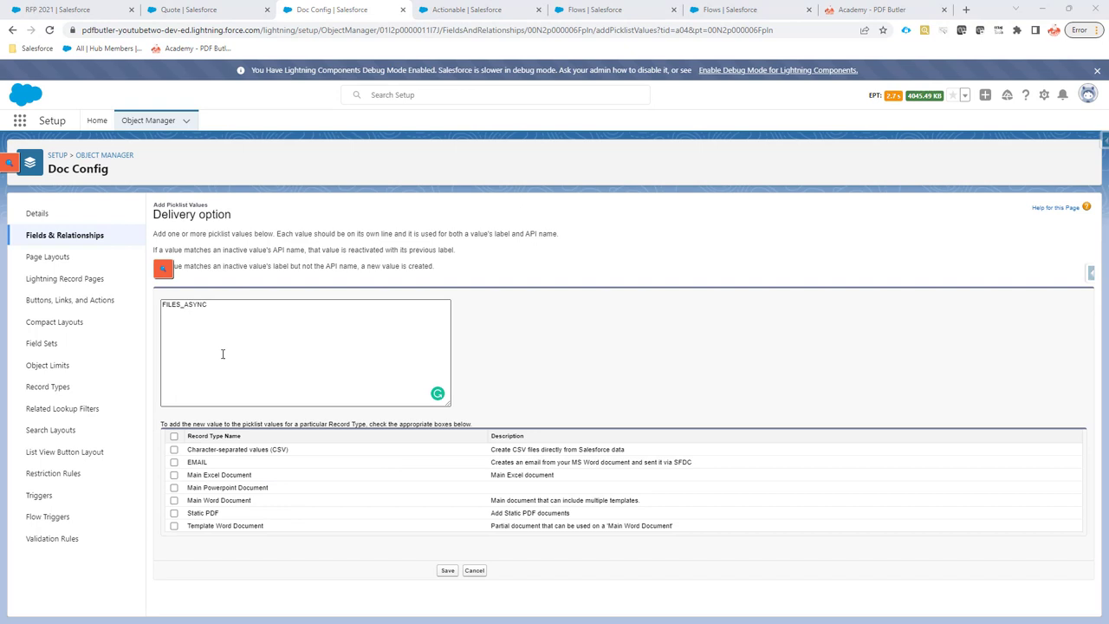
pyautogui.press('Return')
pyautogui.write('FILES_OVERWRITE_ASYNC')
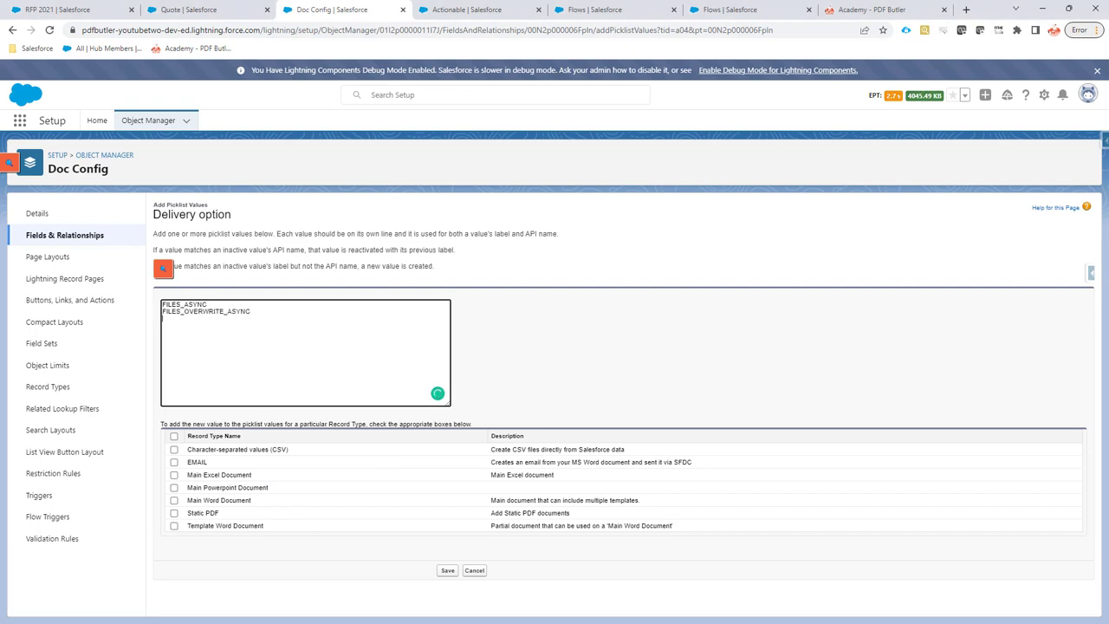
pyautogui.hotkey('alt', 'Tab')
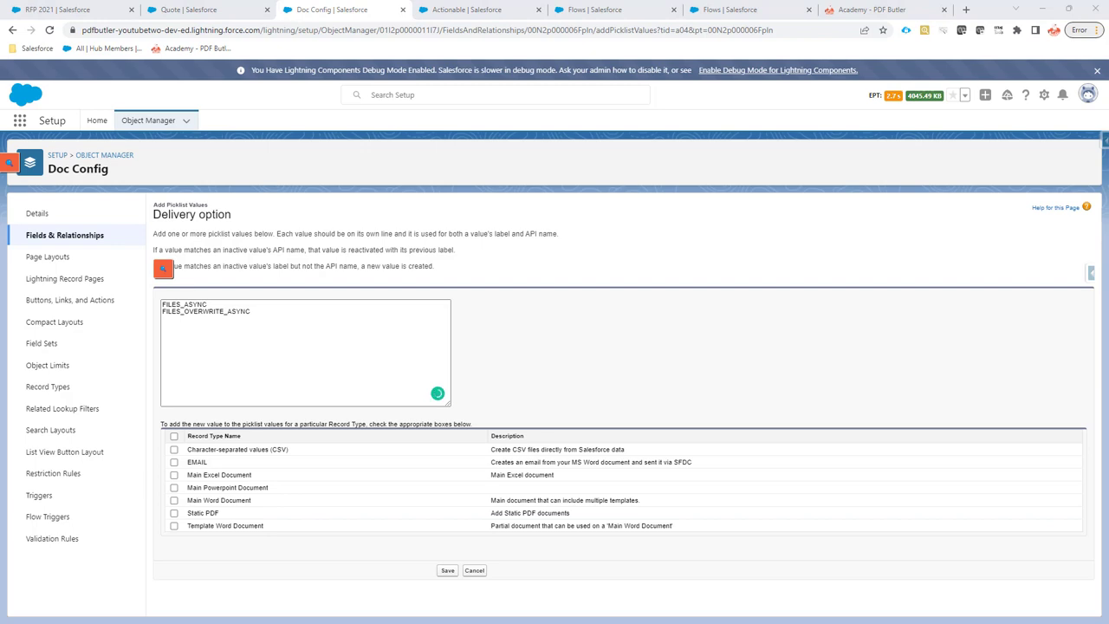
pyautogui.click(205, 360)
pyautogui.press('Return')
pyautogui.write('FILES_ADD_VERSION_ASYNC')
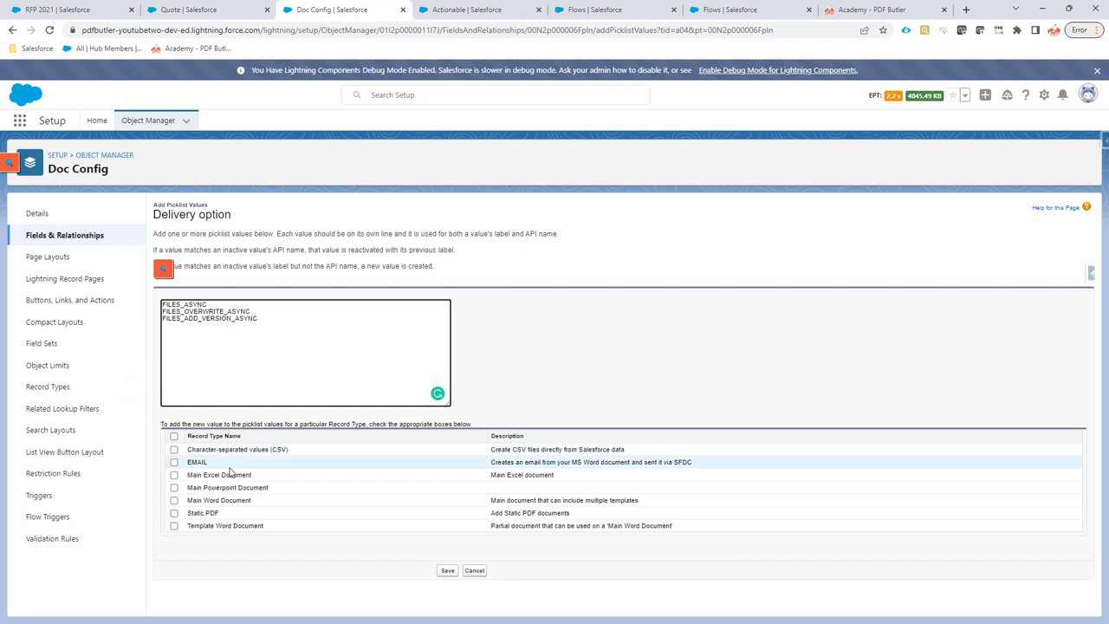
# Step: Enable the values for CSV, Excel, Powerpoint, Word and Static PDF record types, and save
pyautogui.click(174, 449)
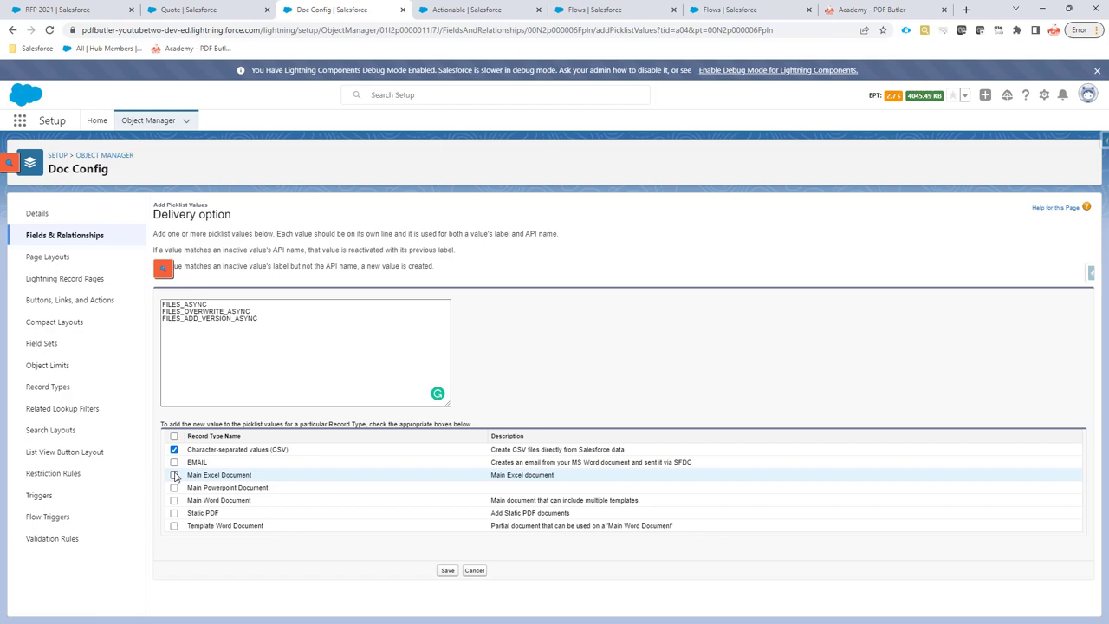
pyautogui.click(174, 475)
pyautogui.click(174, 488)
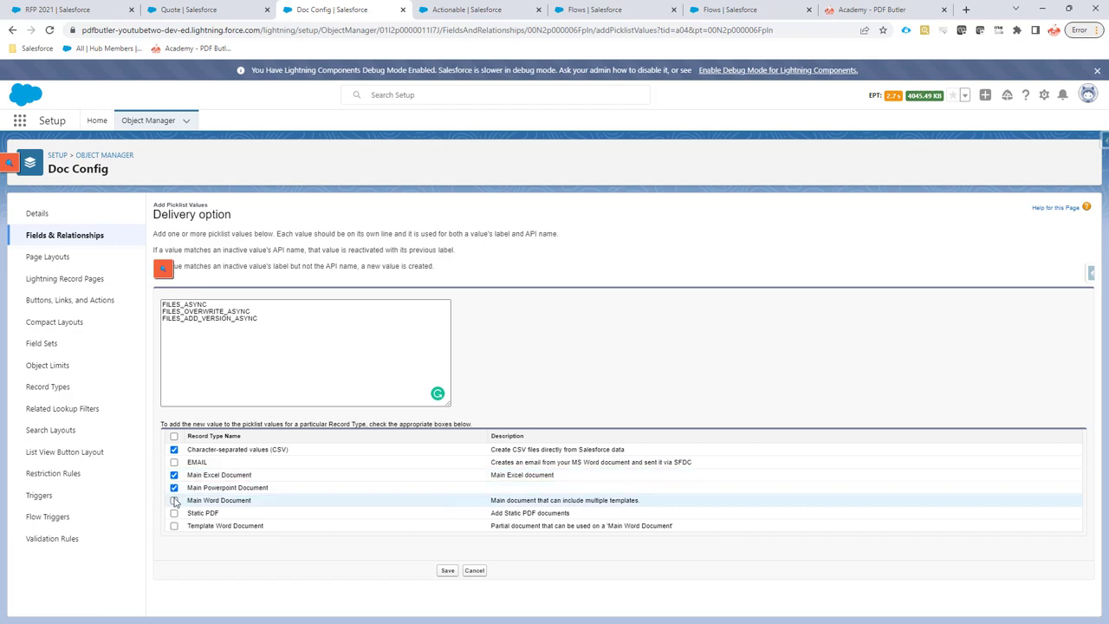
pyautogui.click(174, 500)
pyautogui.click(174, 513)
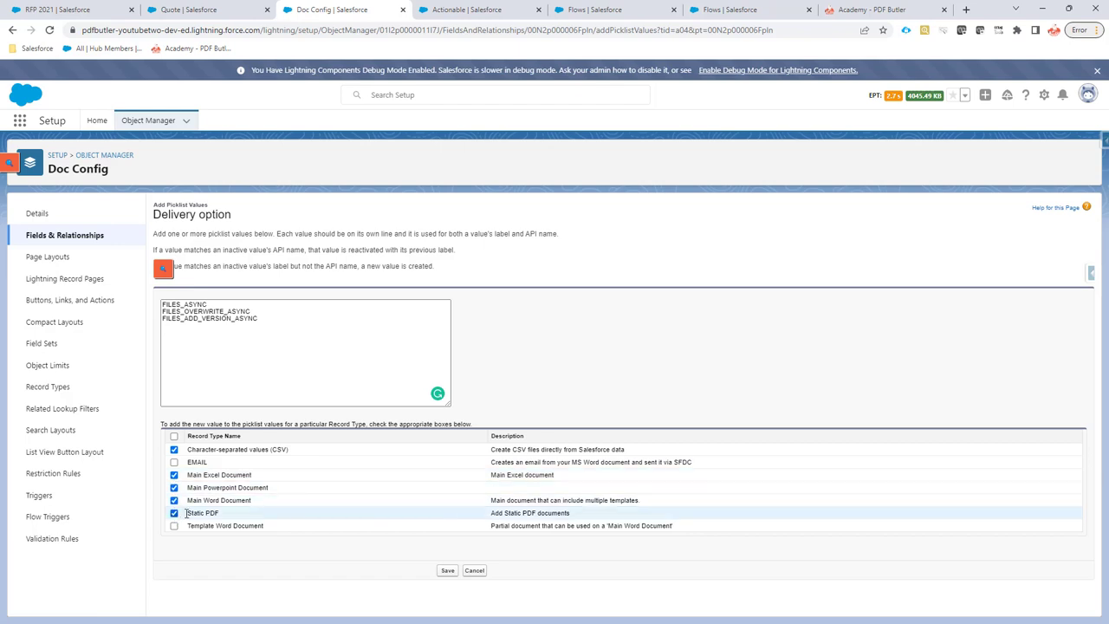
pyautogui.click(447, 570)
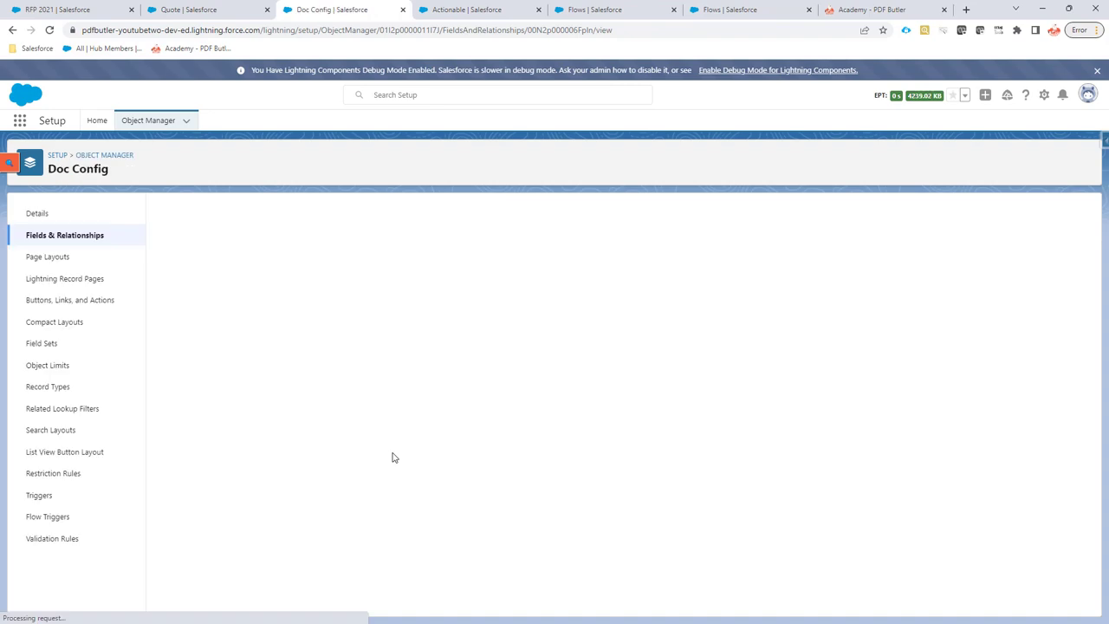
# Step: Change the Quote doc config's Delivery option to FILES_ASYNC, save, and return to RFP 2021
pyautogui.scroll(-3, 292, 459)
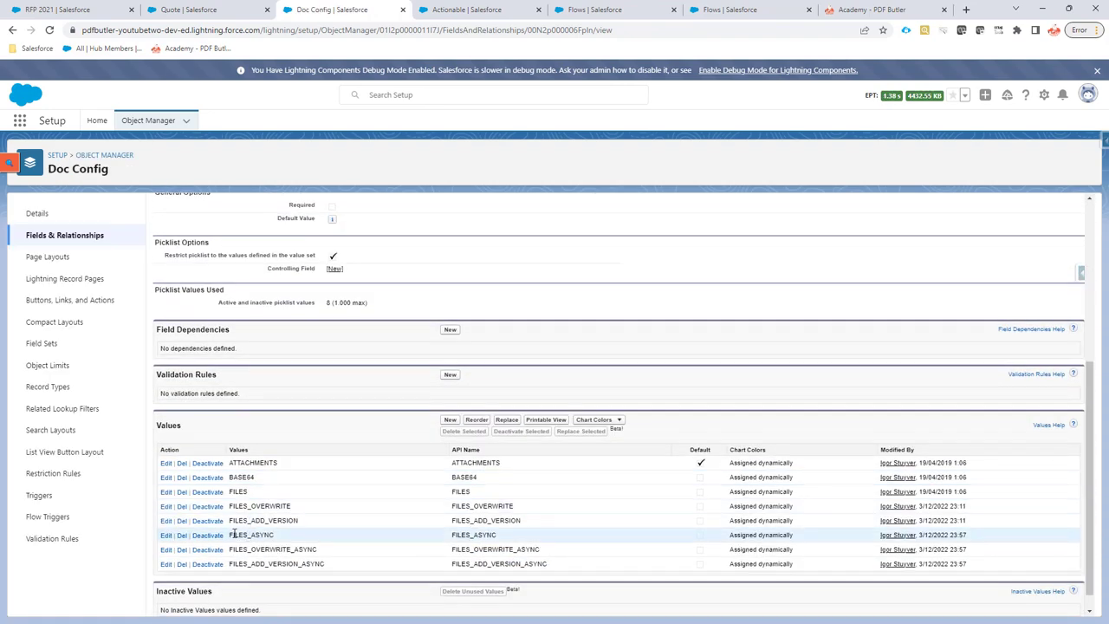
pyautogui.click(81, 11)
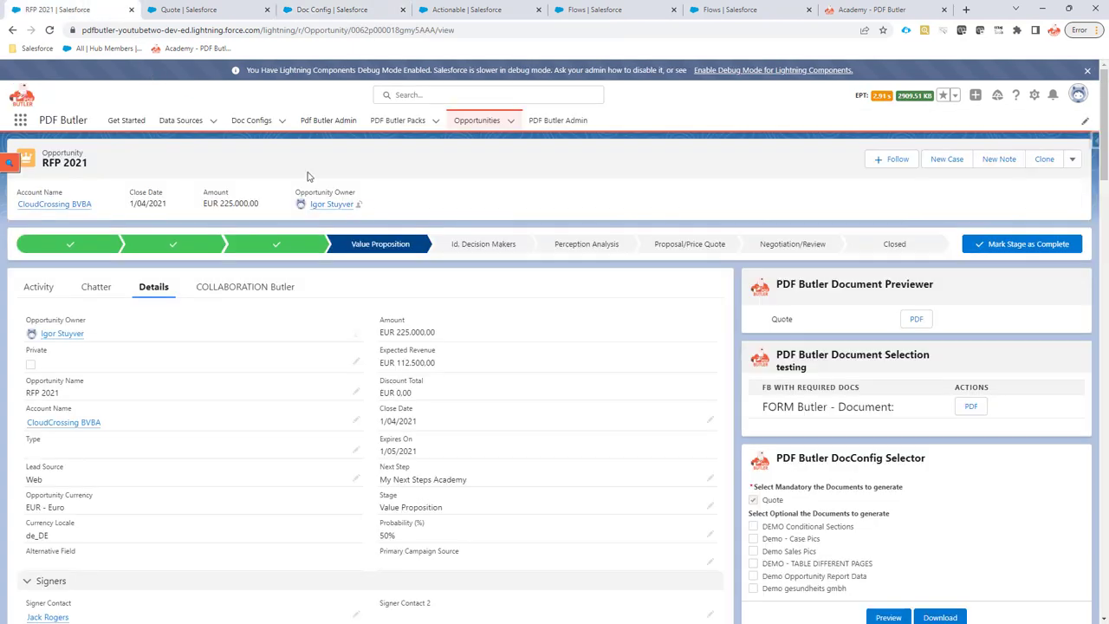
pyautogui.click(195, 9)
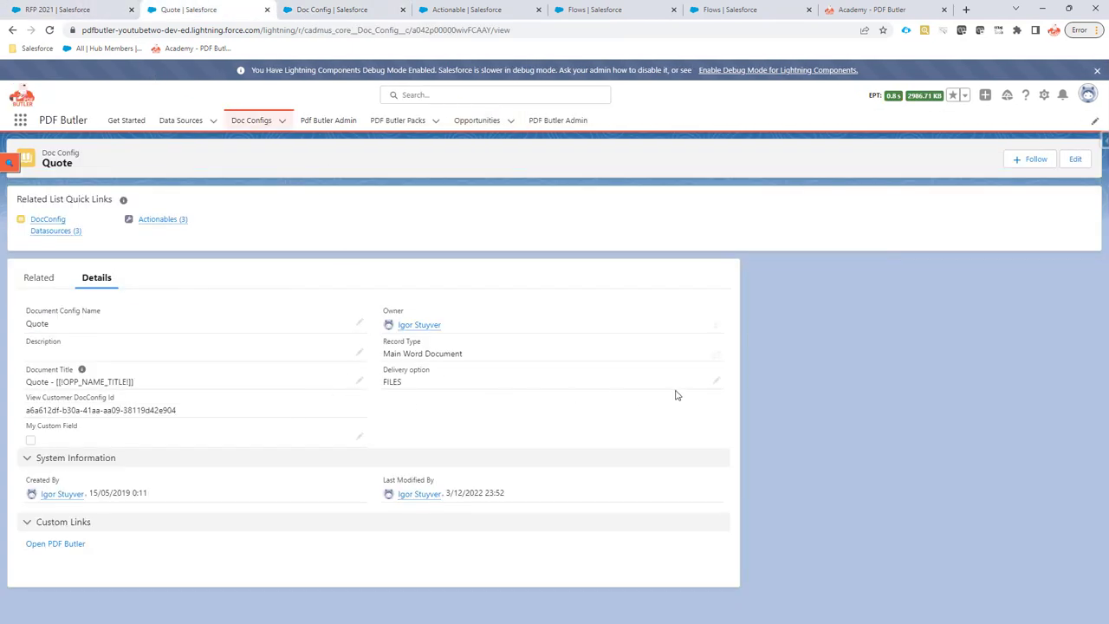
pyautogui.click(716, 381)
pyautogui.click(465, 399)
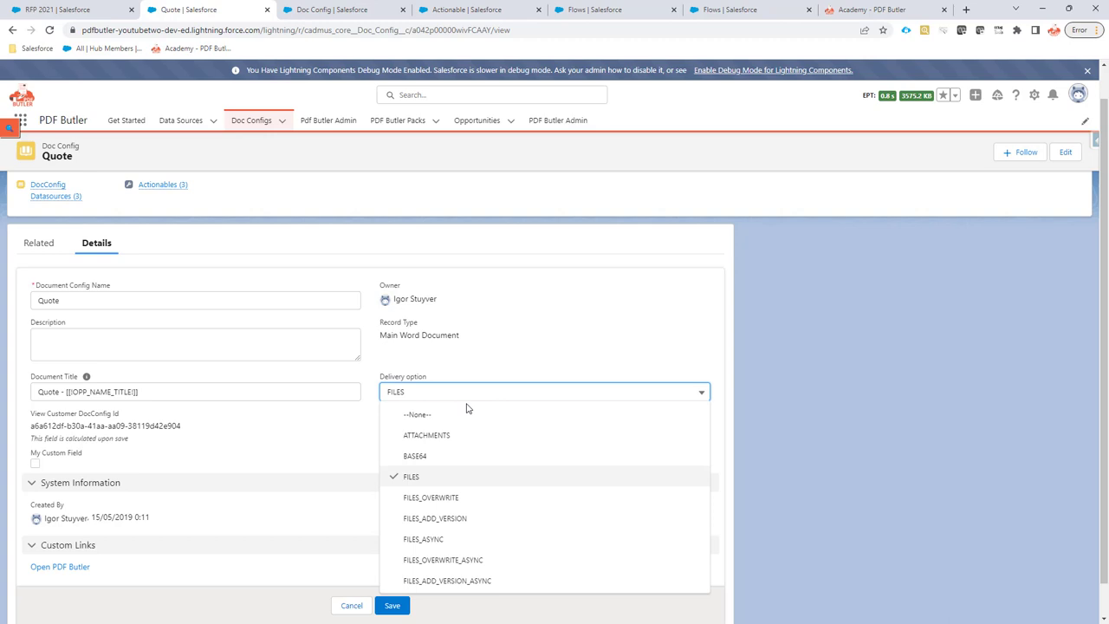
pyautogui.click(483, 539)
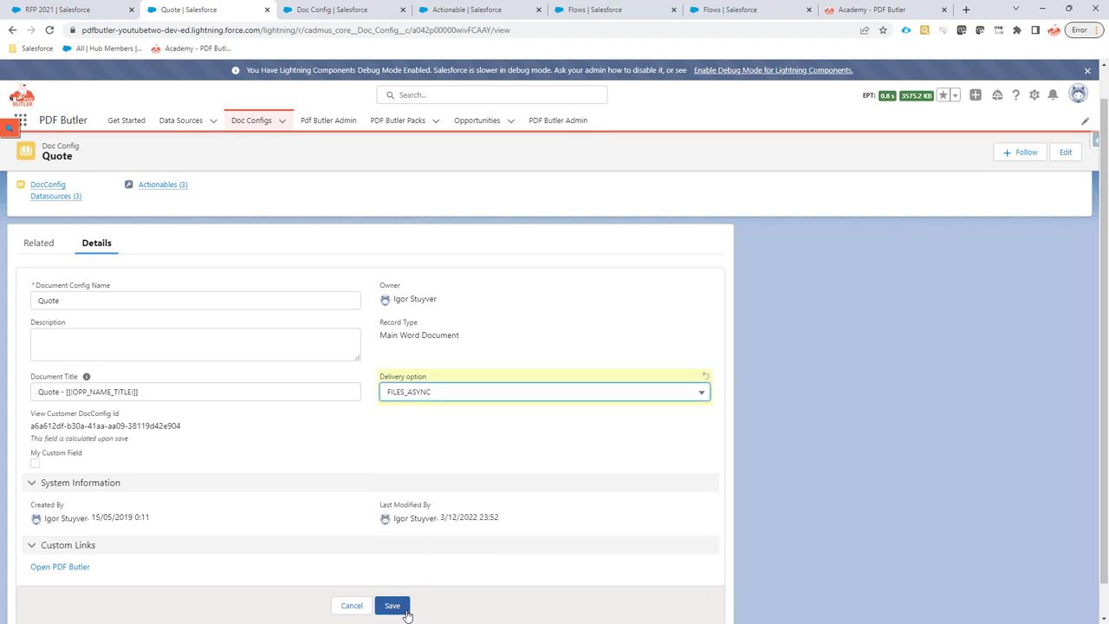
pyautogui.click(394, 604)
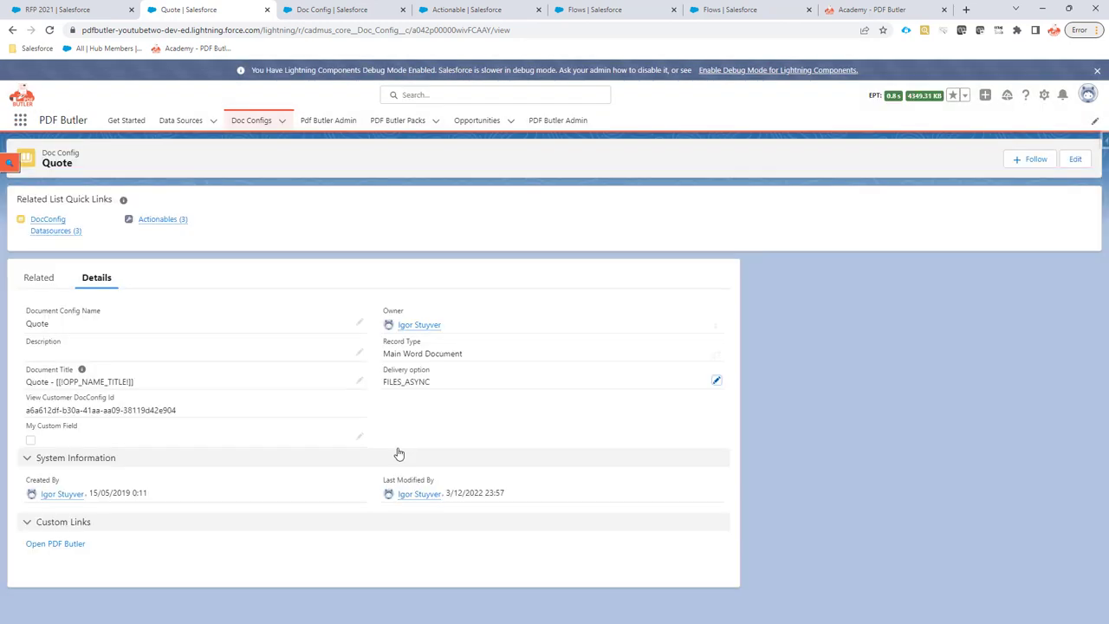
pyautogui.click(74, 13)
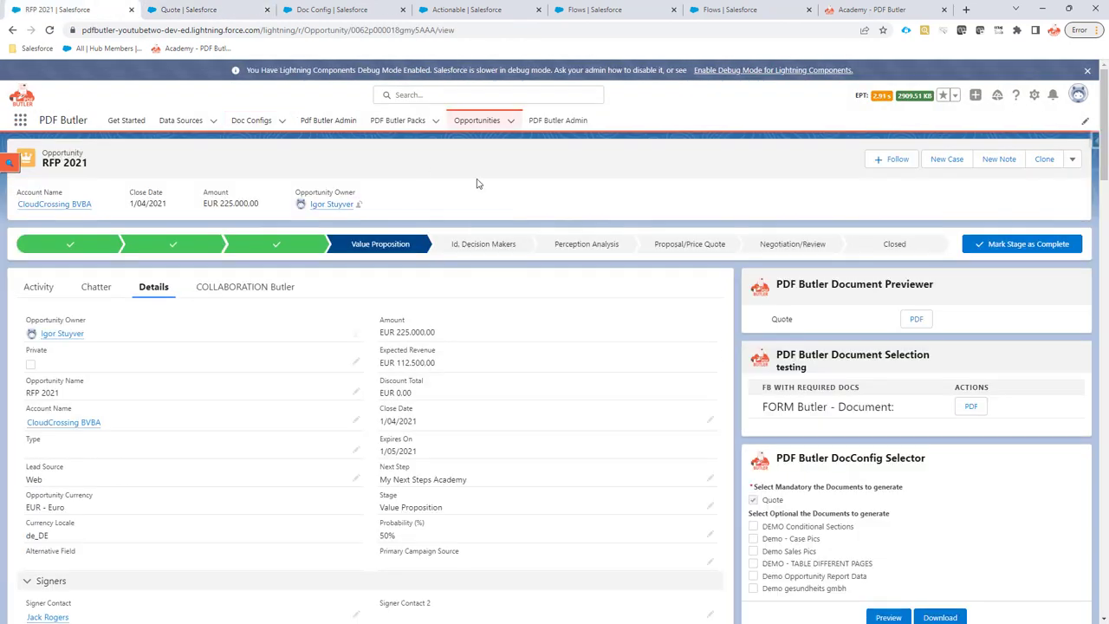
# Step: Preview and close the Quote PDF again, then reset RFP 2021 to Value Proposition
pyautogui.click(919, 320)
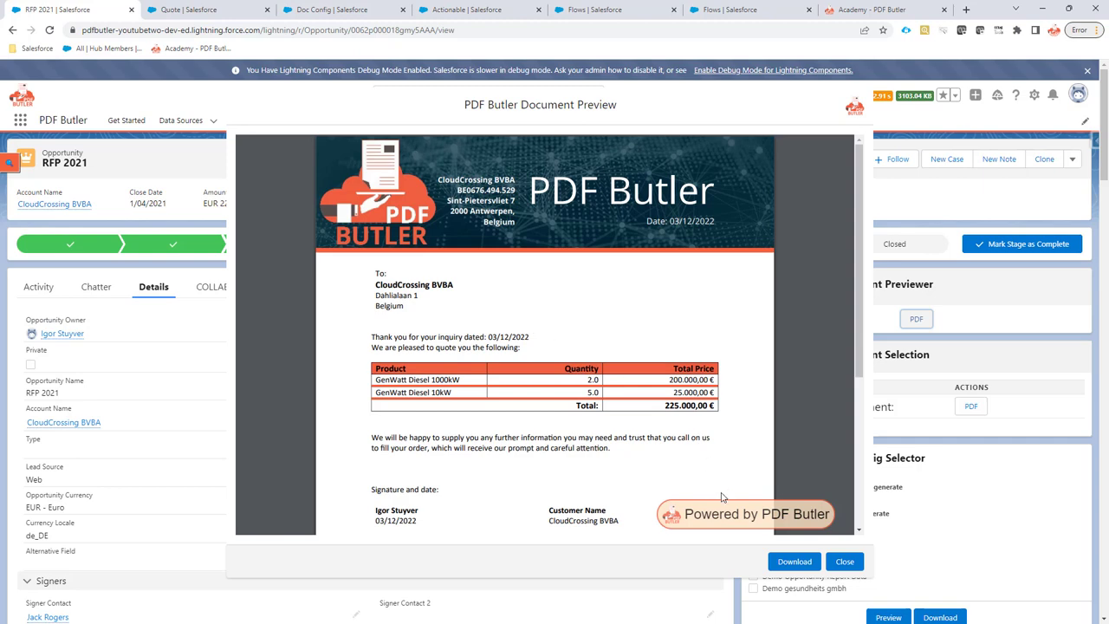
pyautogui.click(845, 562)
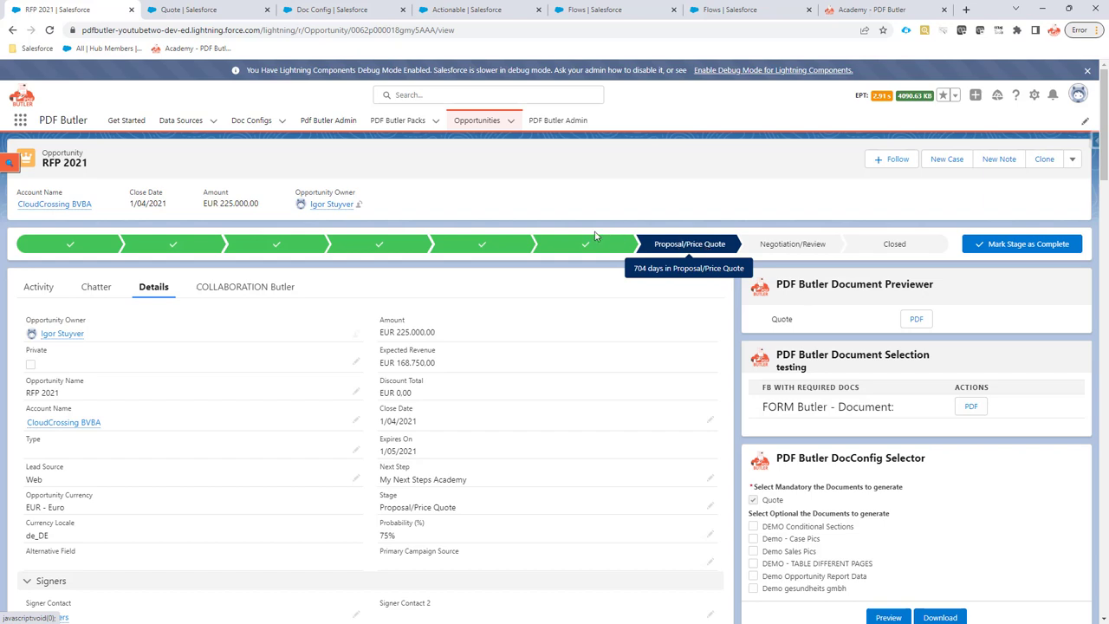
pyautogui.click(398, 245)
pyautogui.click(1052, 250)
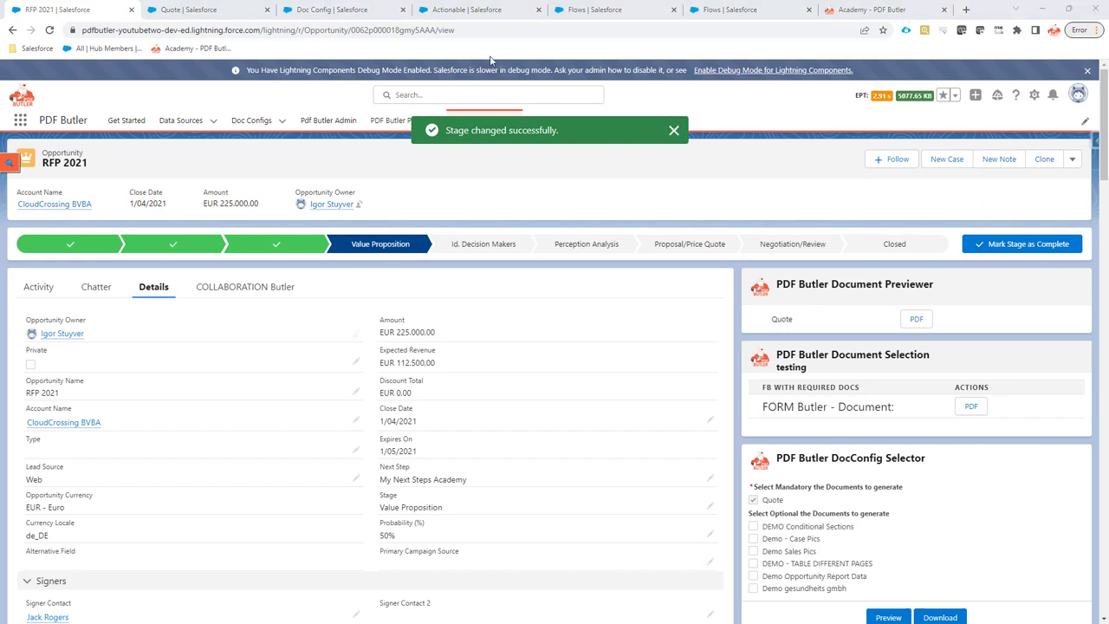
# Step: Add AFTER_ASYNC as a new value of the Actionable When picklist
pyautogui.click(468, 10)
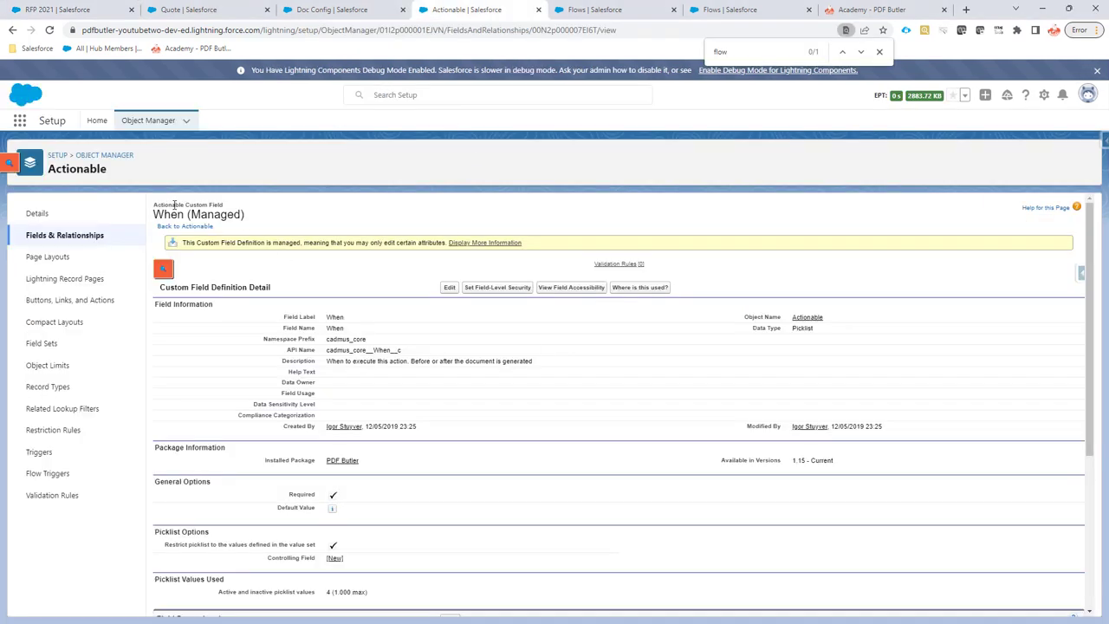
pyautogui.doubleClick(167, 214)
pyautogui.scroll(-3, 319, 371)
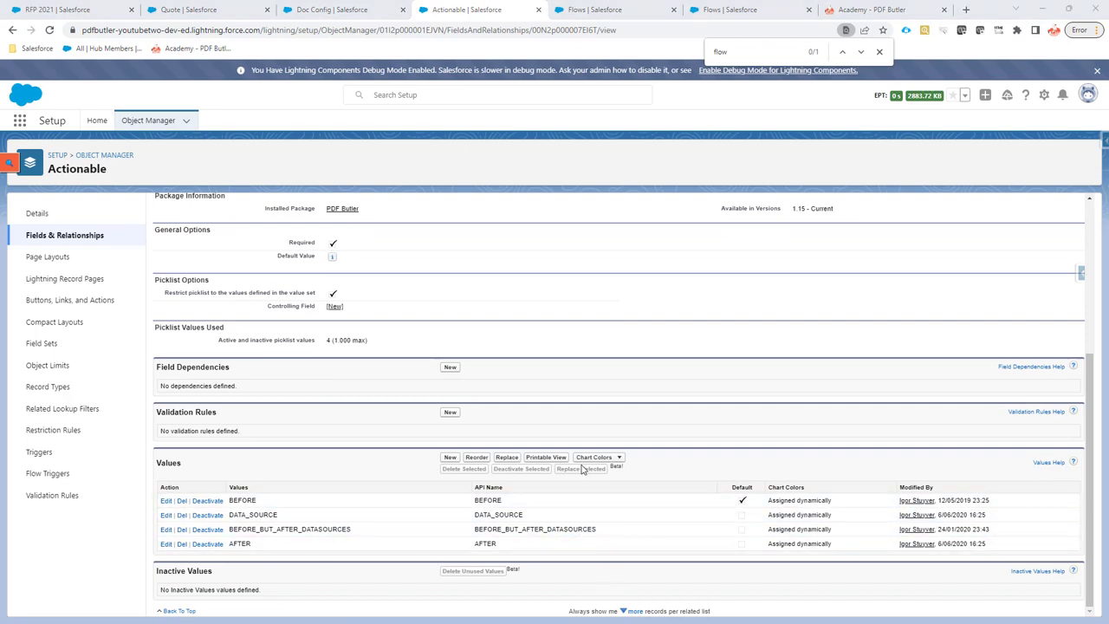
pyautogui.click(447, 458)
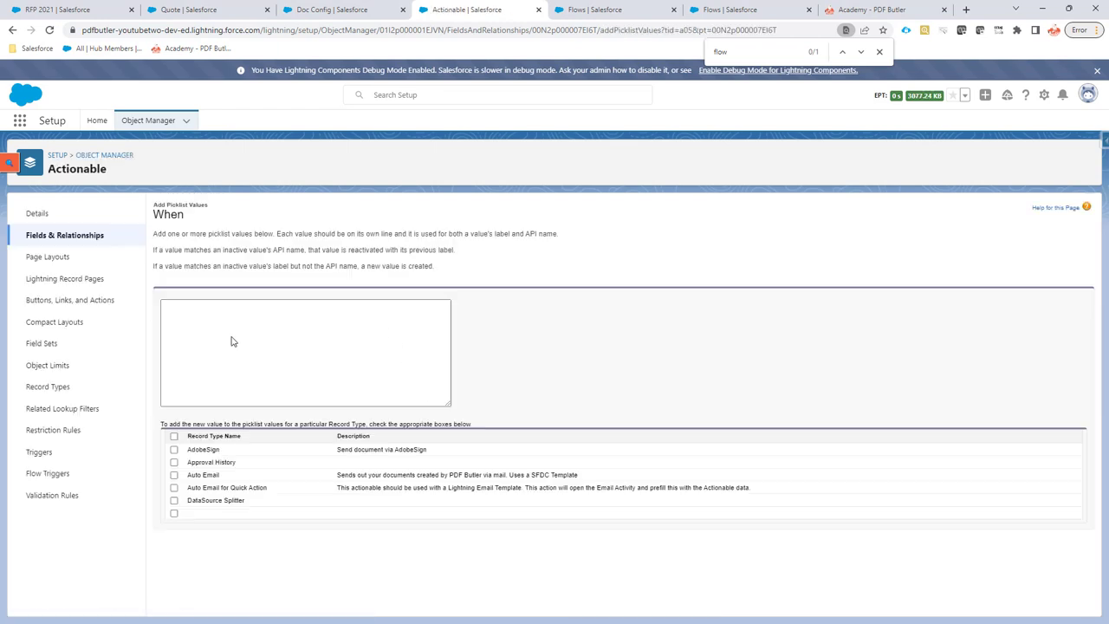
pyautogui.write('AFTER_ASYNC')
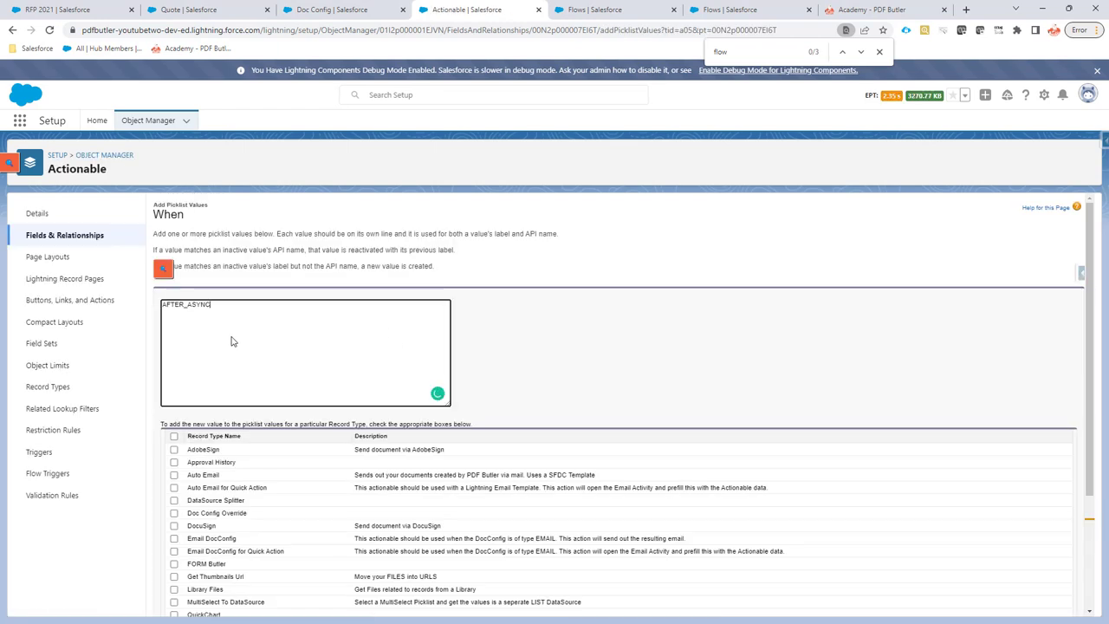
# Step: Enable AFTER_ASYNC for Auto Email, SIGN Butler, Upload and Run Lightning Flow record types, and save
pyautogui.click(173, 476)
pyautogui.click(174, 488)
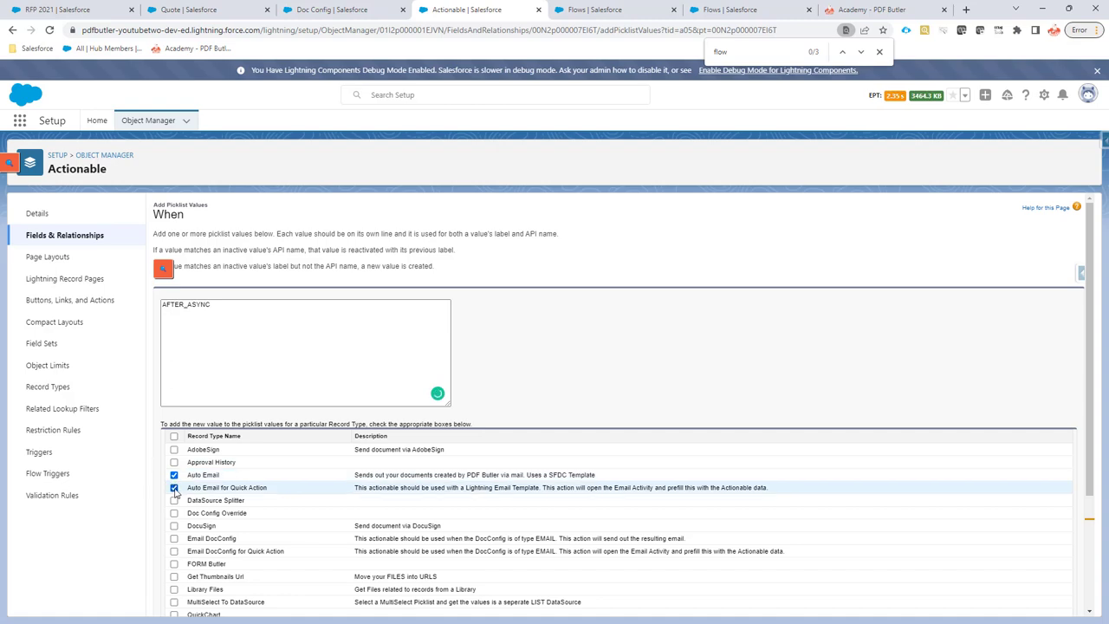
pyautogui.click(174, 487)
pyautogui.scroll(-3, 175, 450)
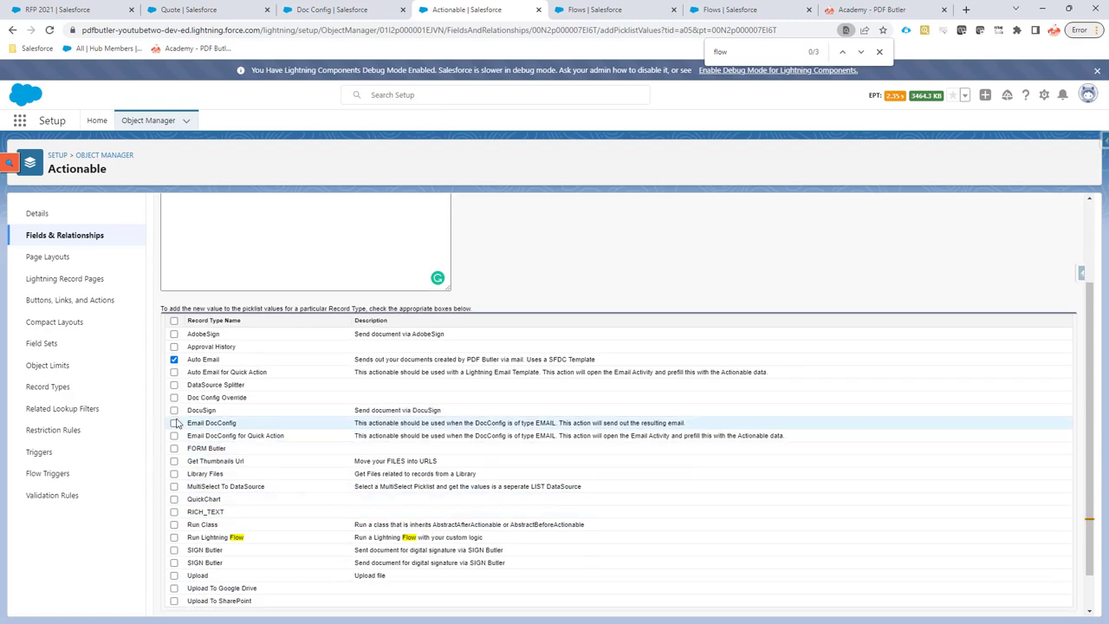
pyautogui.scroll(-1, 178, 485)
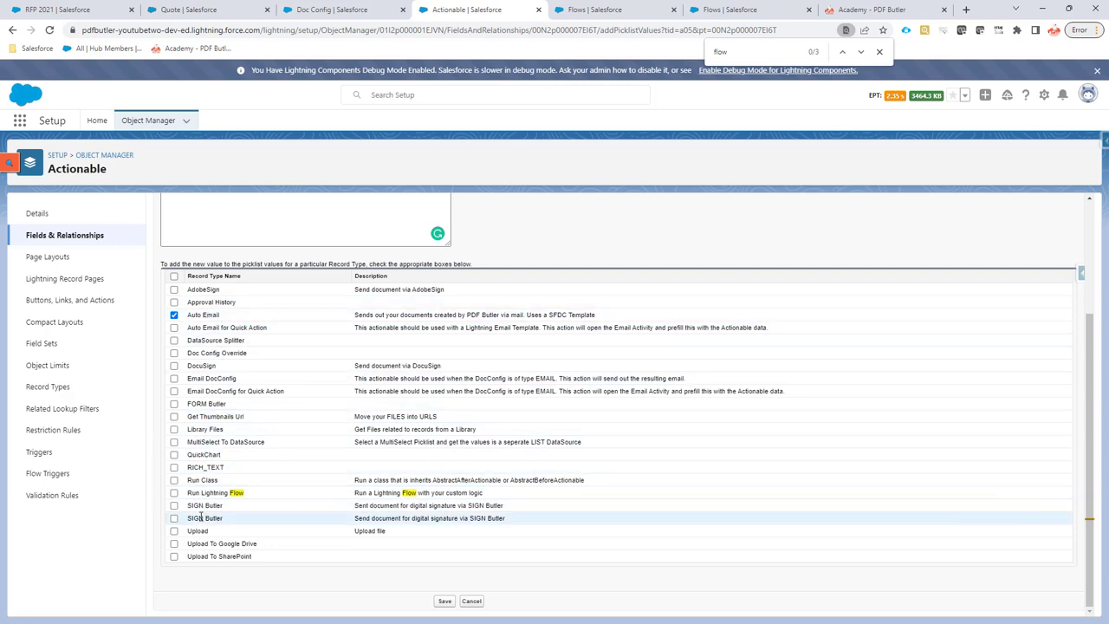
pyautogui.click(174, 532)
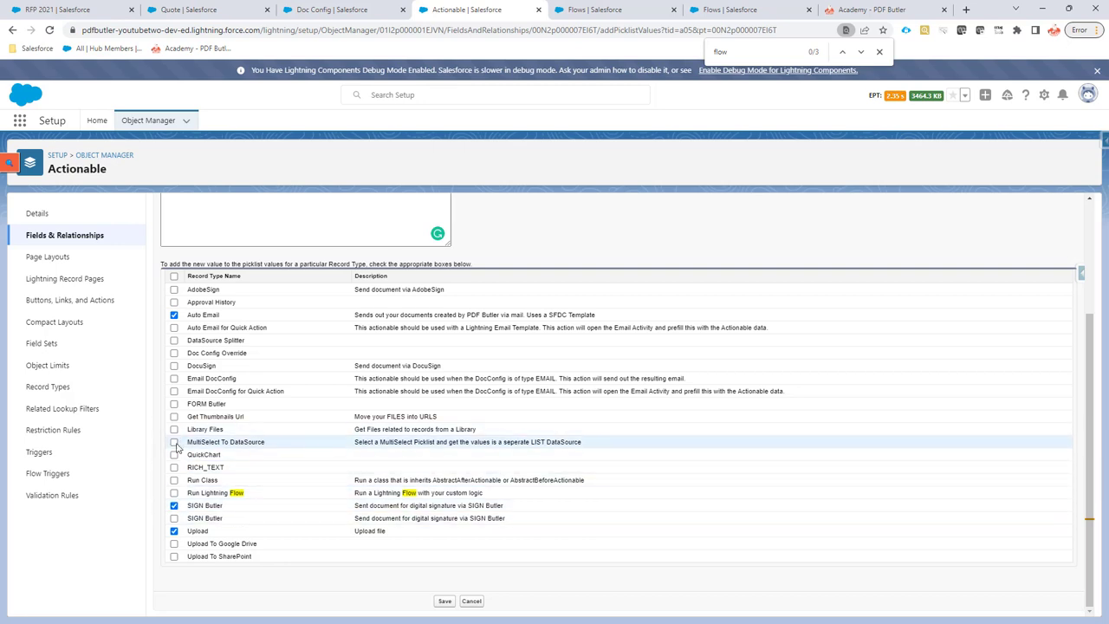
pyautogui.click(174, 492)
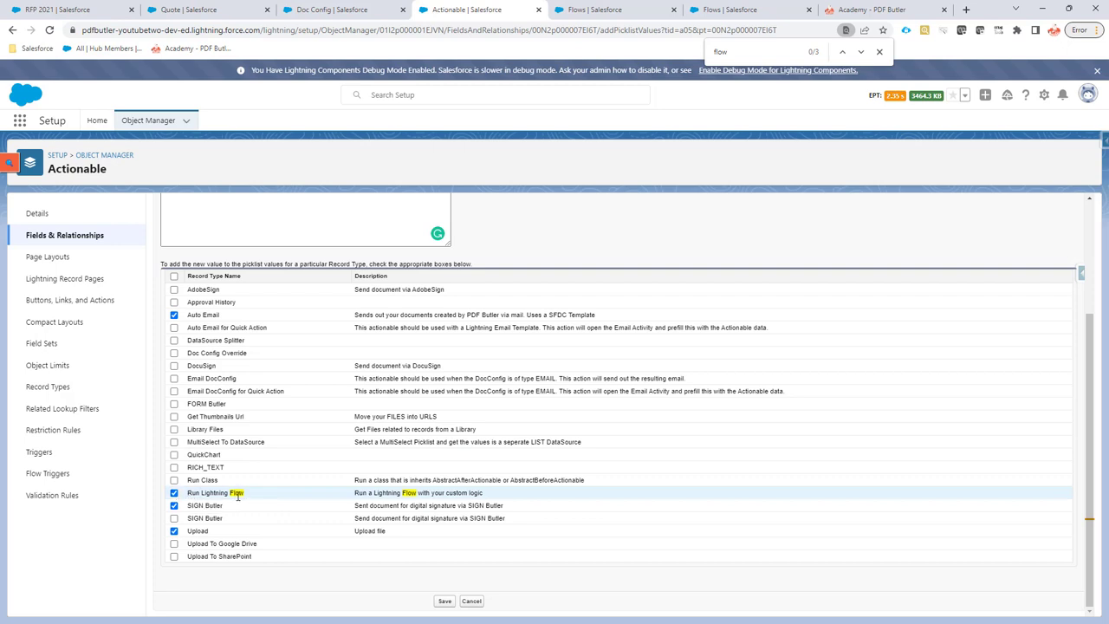
pyautogui.click(445, 601)
pyautogui.scroll(-3, 408, 501)
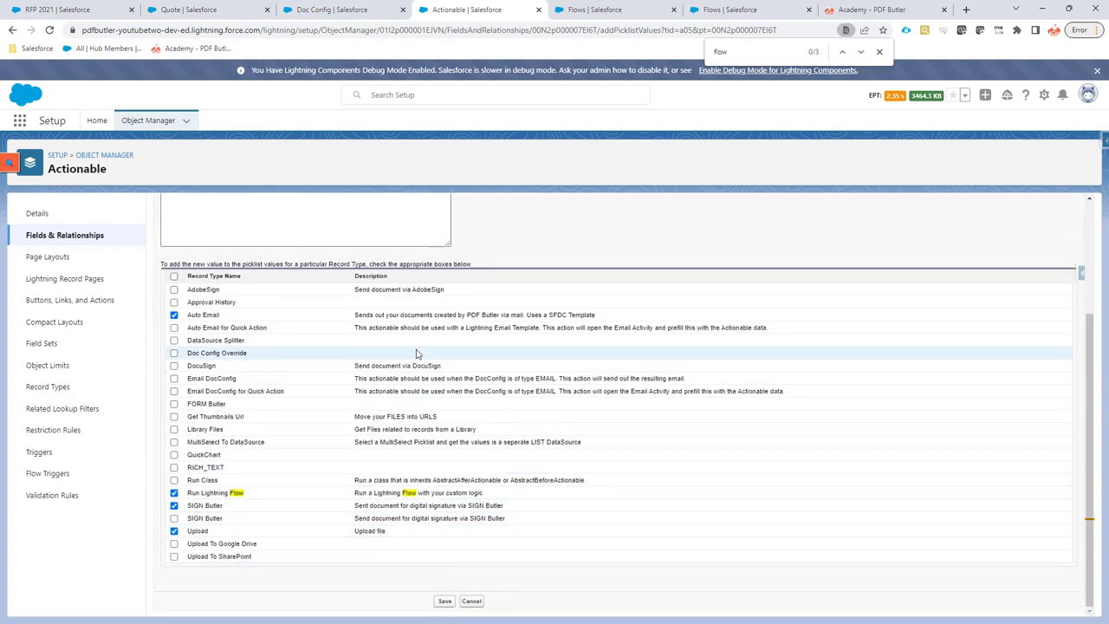
# Step: Set the Quote config's Update_Opportunity_Stage_After_PDFButler actionable to run AFTER_ASYNC, then return to RFP 2021
pyautogui.click(344, 11)
pyautogui.click(188, 10)
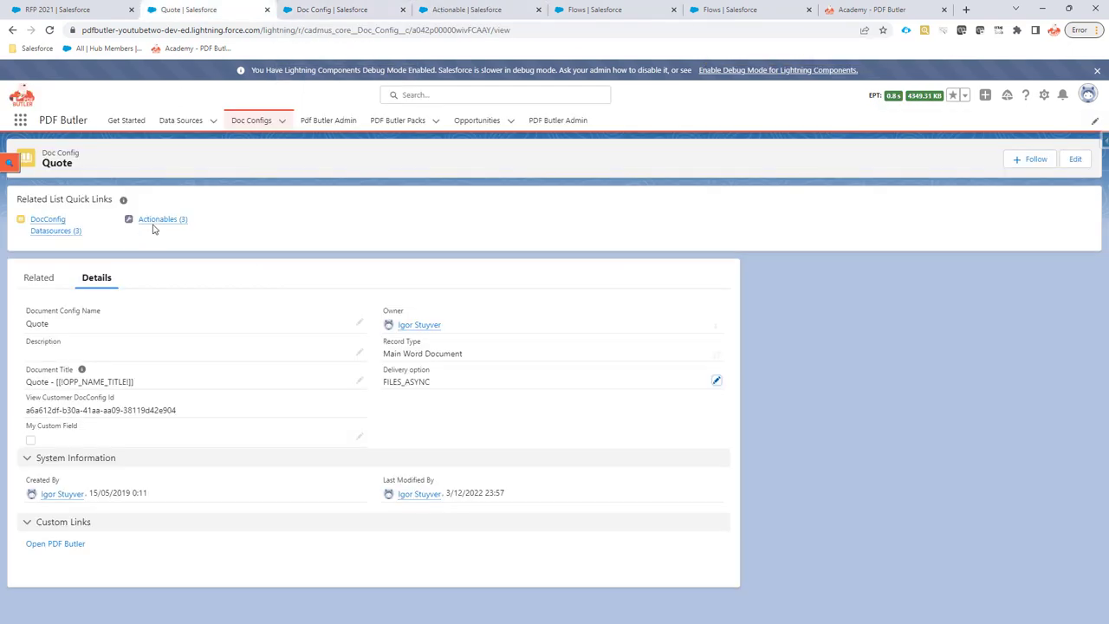
pyautogui.moveTo(154, 220)
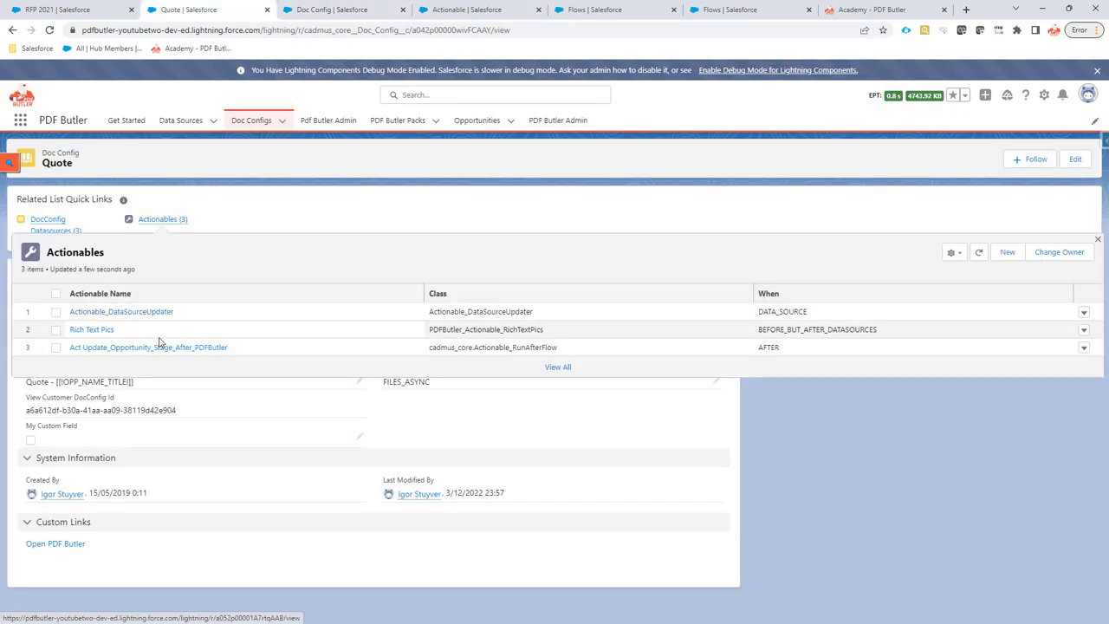
pyautogui.click(161, 348)
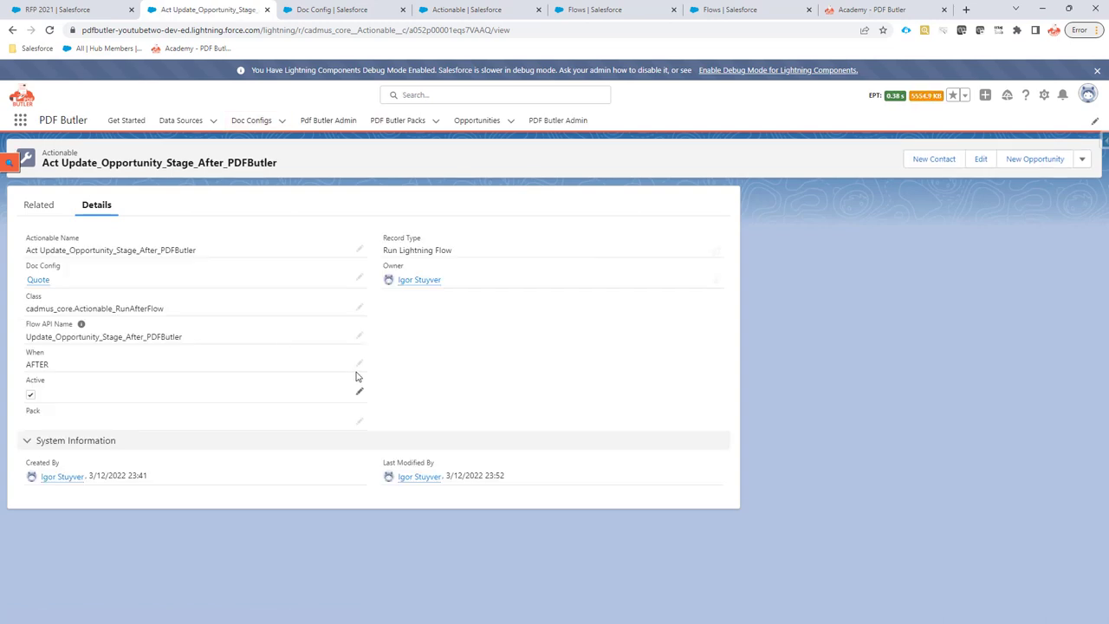
pyautogui.click(358, 364)
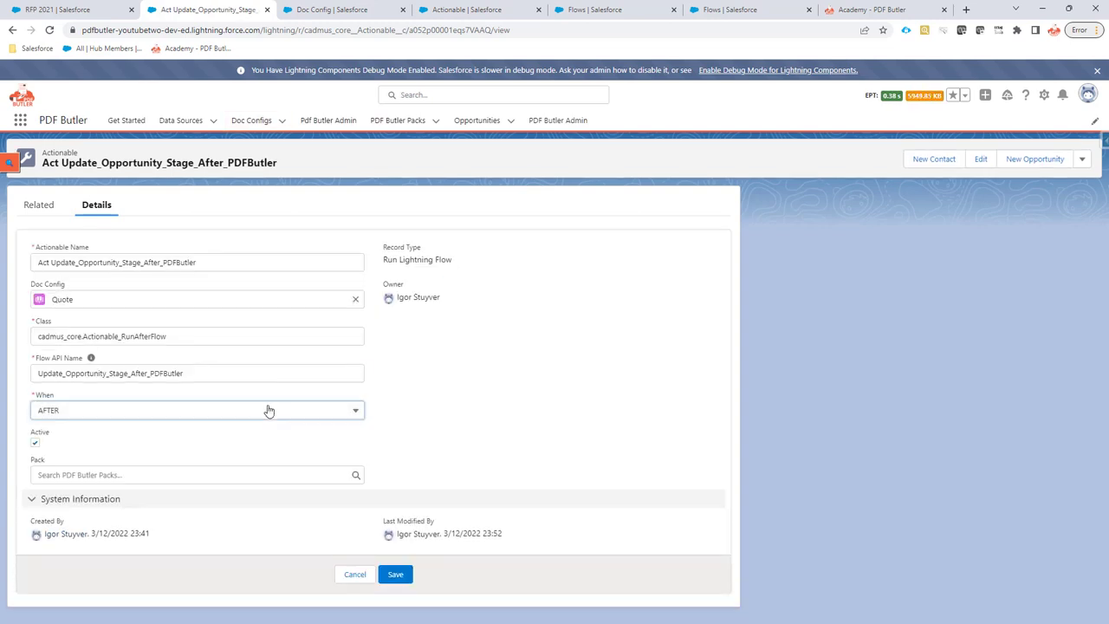
pyautogui.click(268, 410)
pyautogui.click(256, 473)
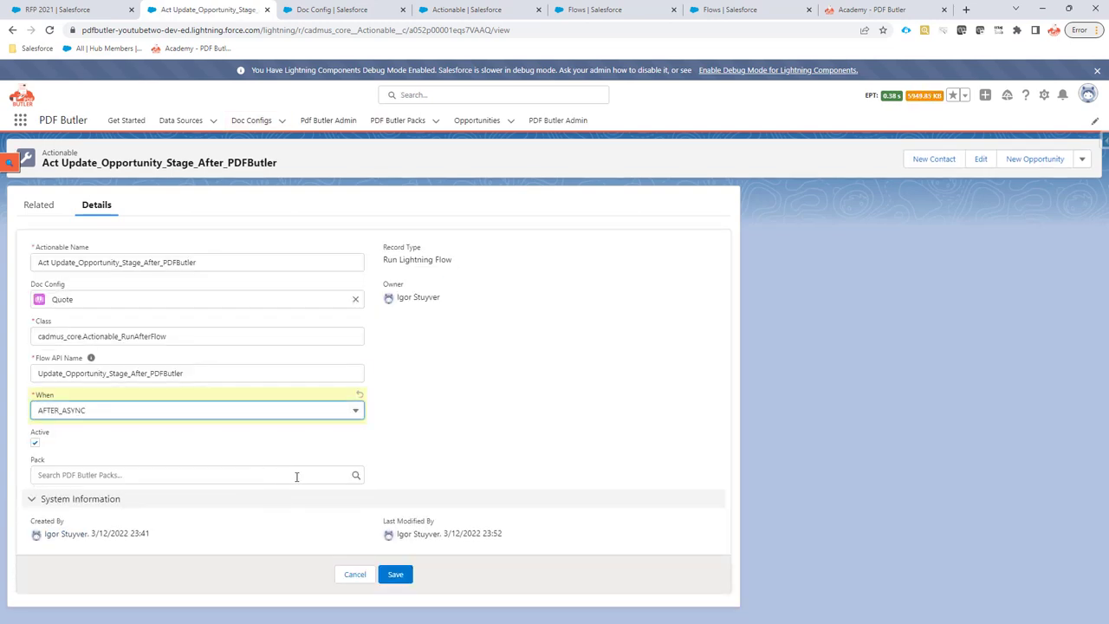
pyautogui.click(395, 574)
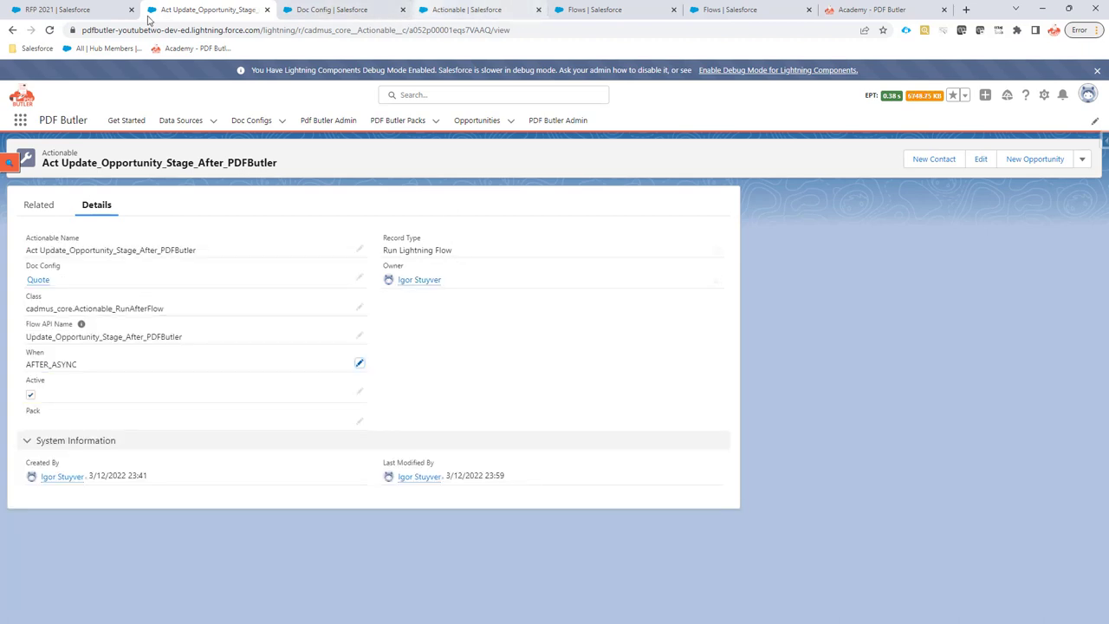
pyautogui.click(57, 9)
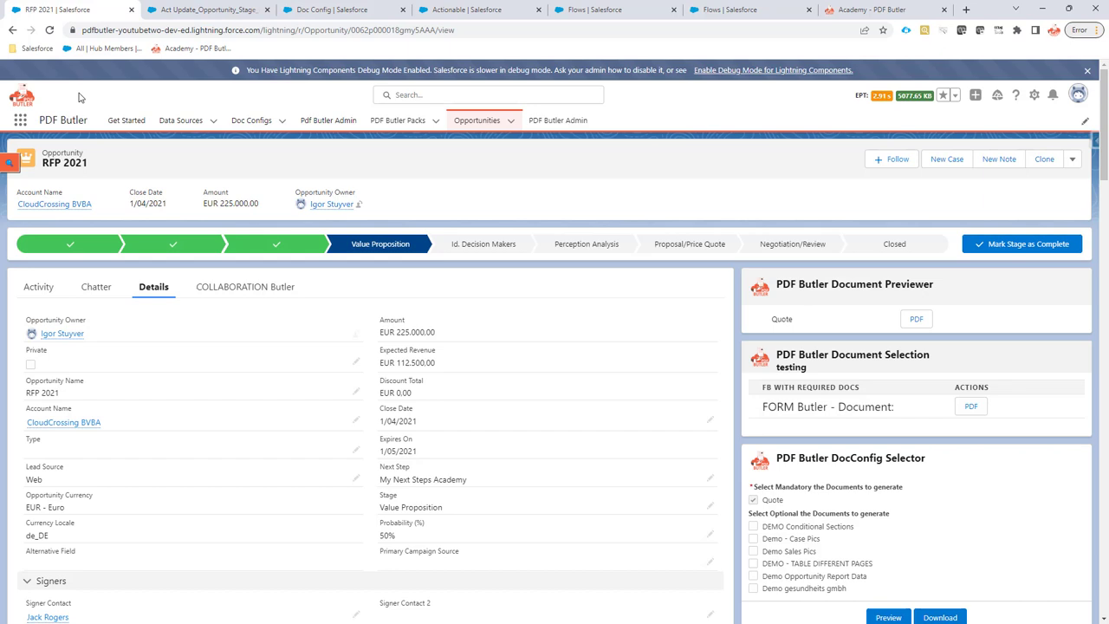
# Step: Move toward the Quote PDF button in the RFP 2021 Document Previewer
pyautogui.moveTo(669, 252)
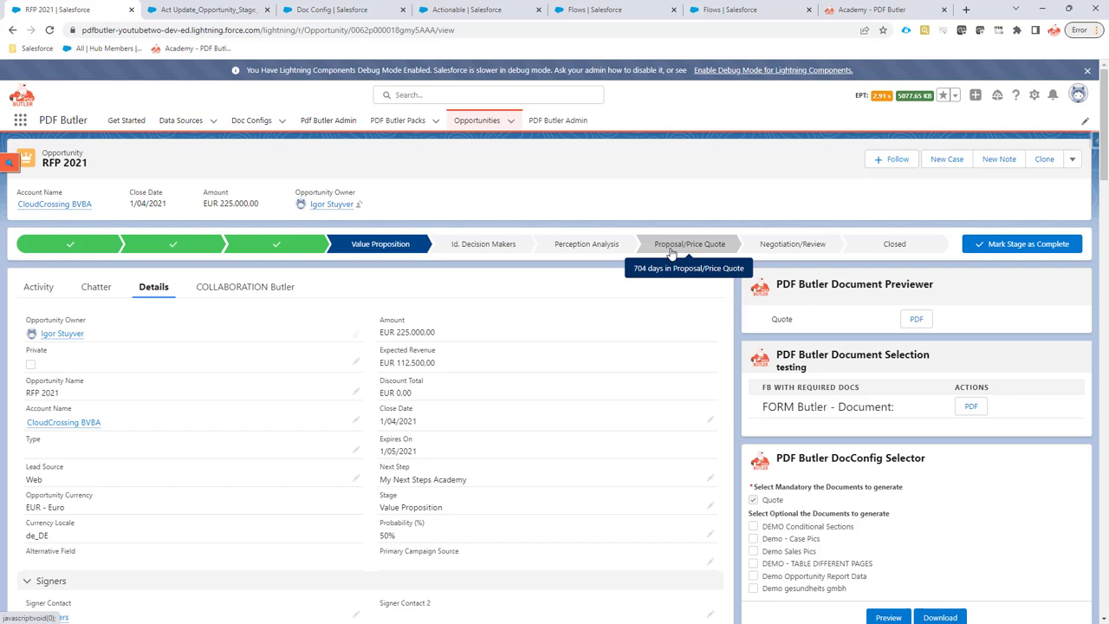
# Step: Regenerate the Quote, reset RFP 2021 to Value Proposition, then reload to check the stage
pyautogui.click(920, 322)
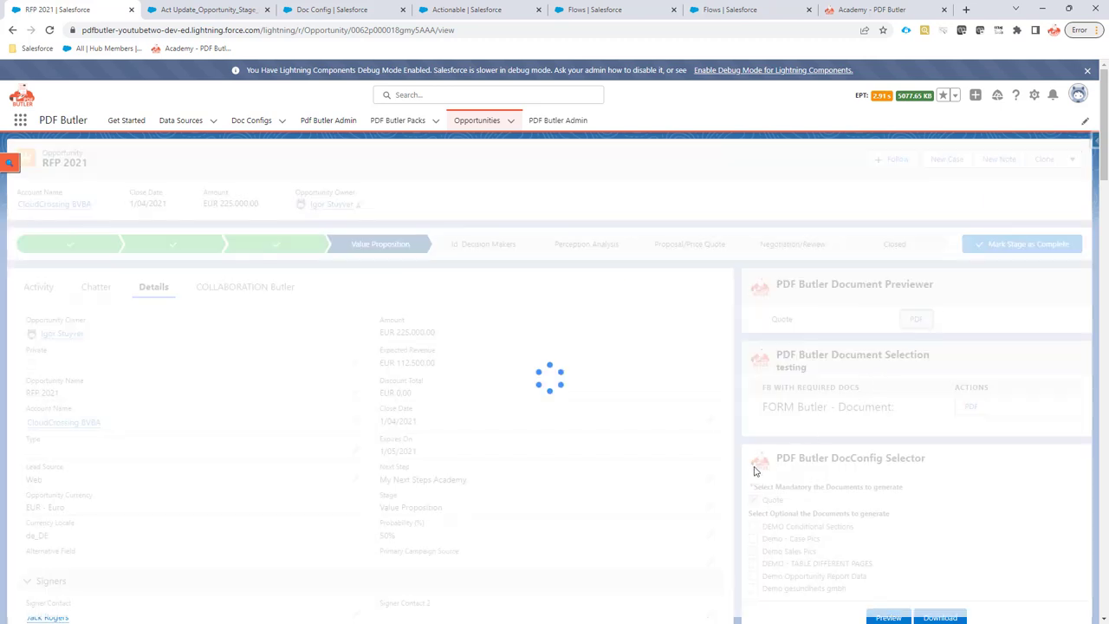
pyautogui.click(842, 563)
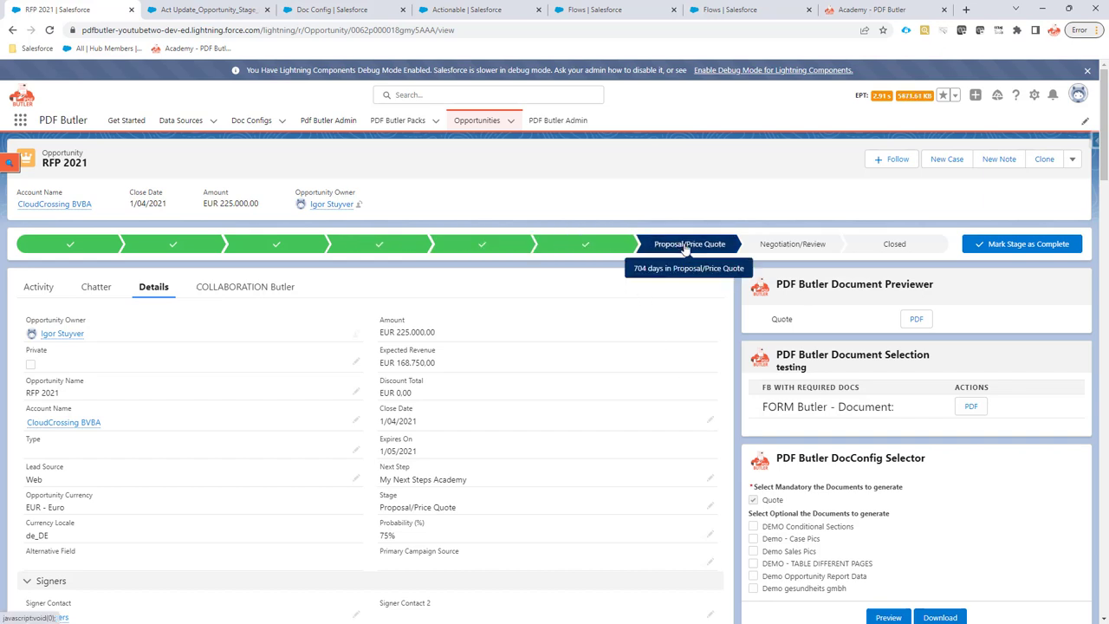
pyautogui.click(400, 242)
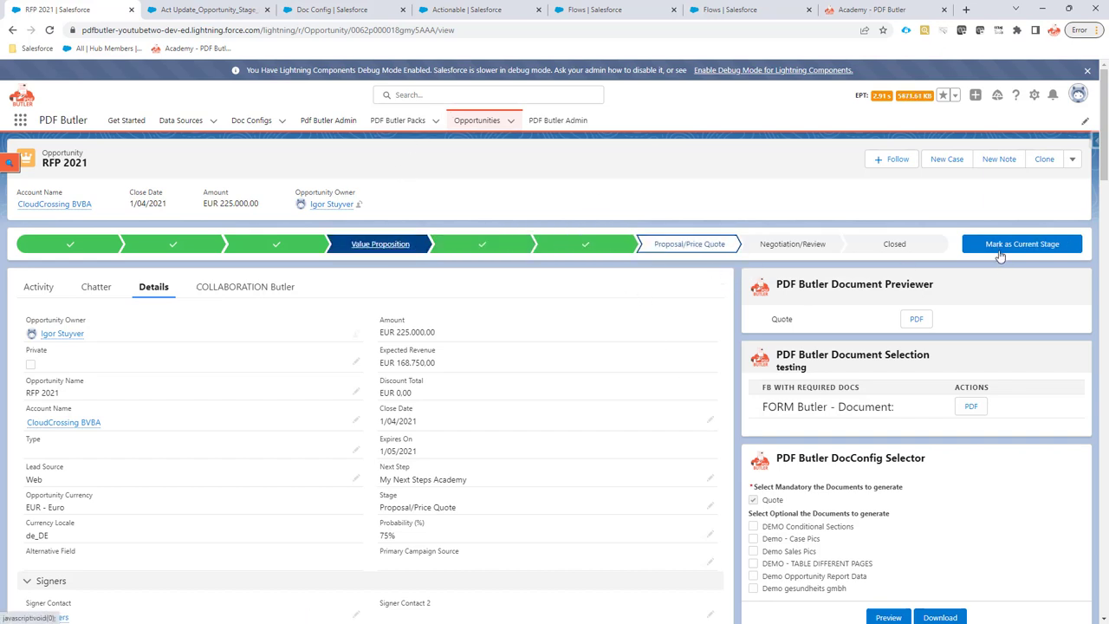
pyautogui.click(999, 249)
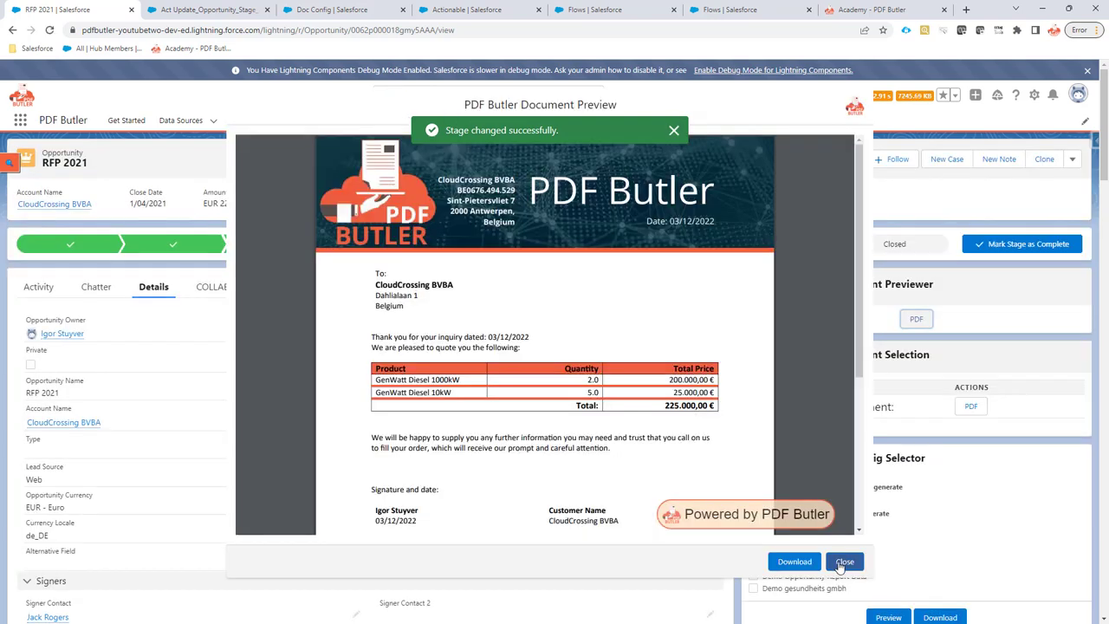
pyautogui.click(840, 554)
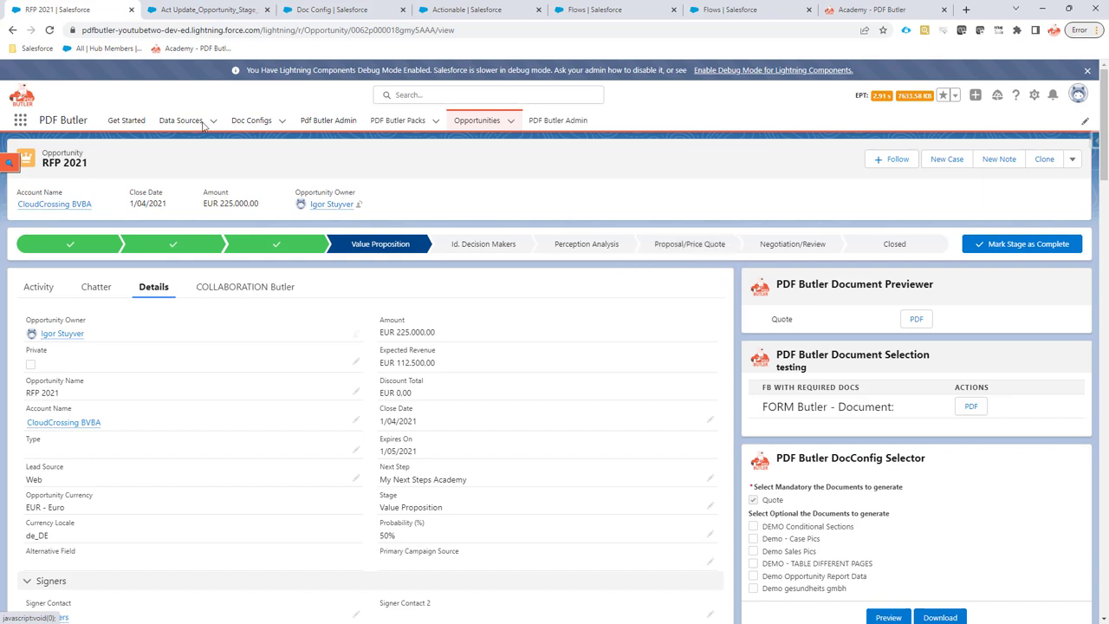
pyautogui.click(50, 32)
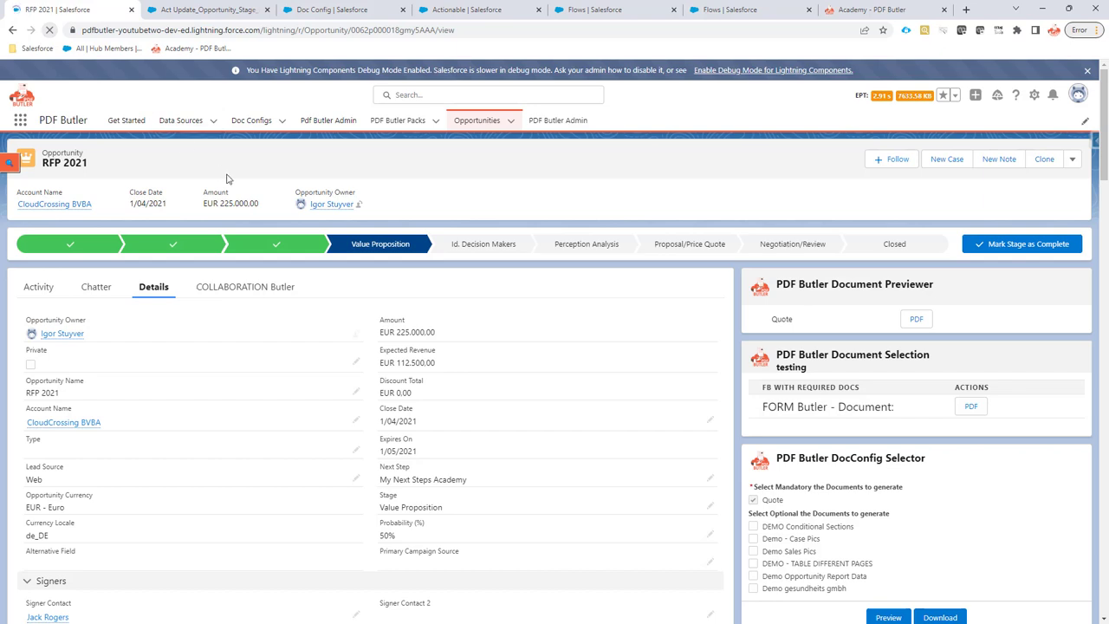